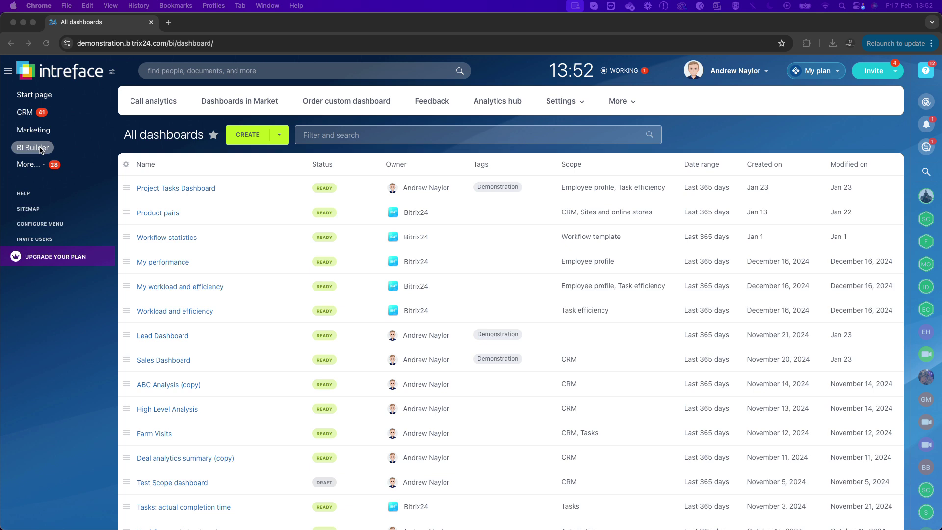
Browse the list of all dashboards and open the built-in Comparative sales analysis dashboard.
scroll(267, 353, "down", 5)
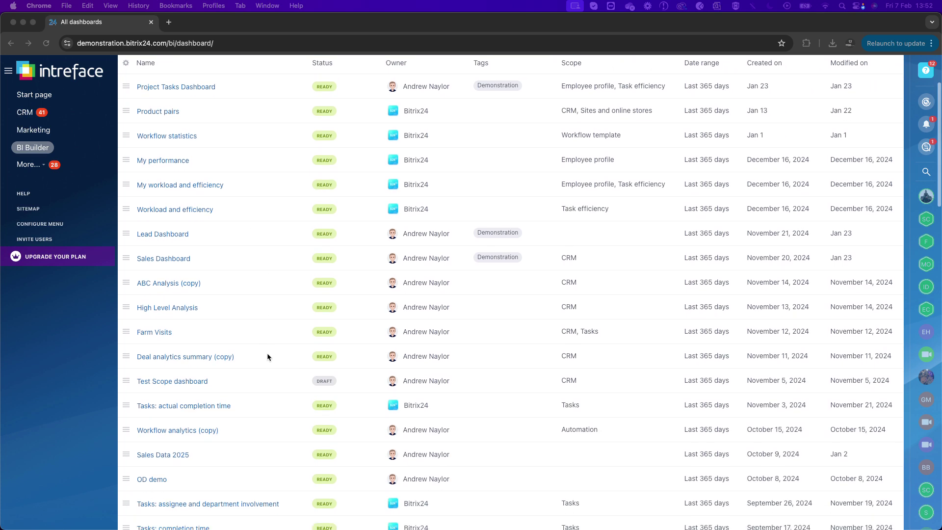
scroll(267, 353, "down", 6)
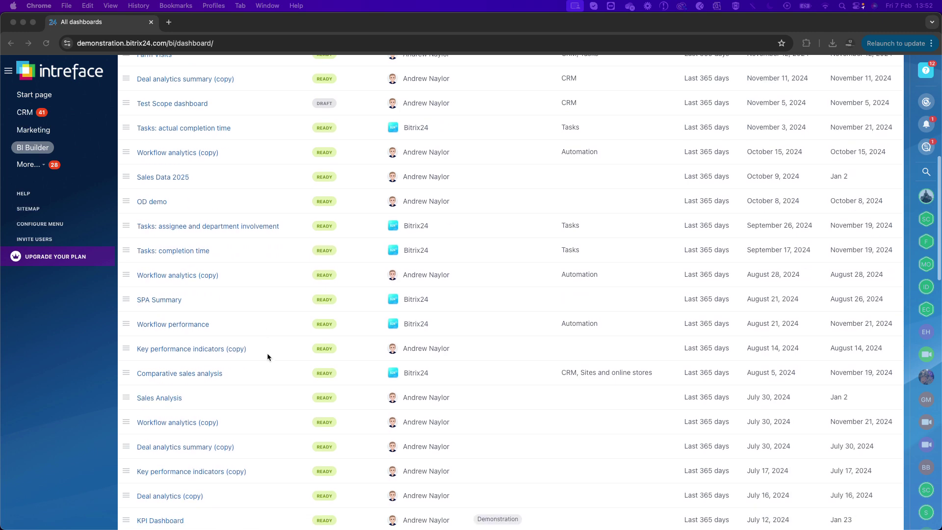
scroll(267, 353, "down", 5)
scroll(267, 352, "up", 15)
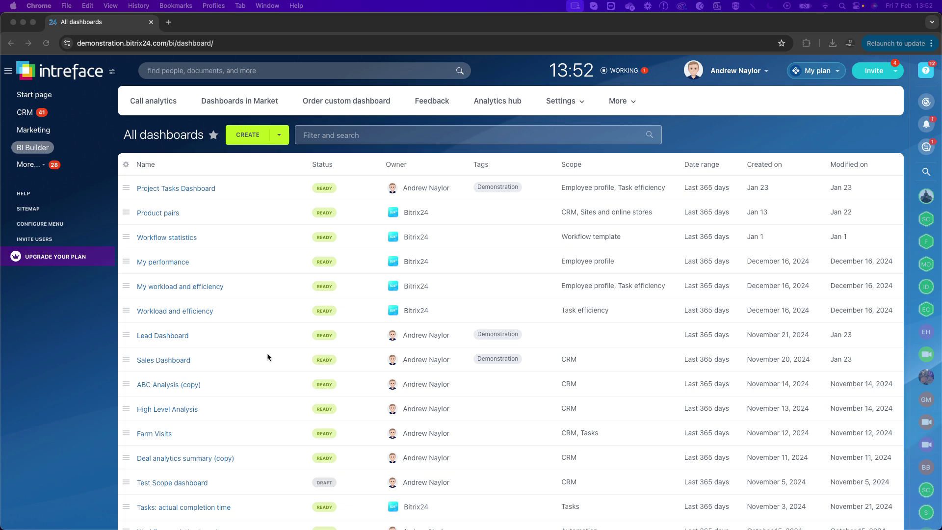
scroll(215, 410, "down", 8)
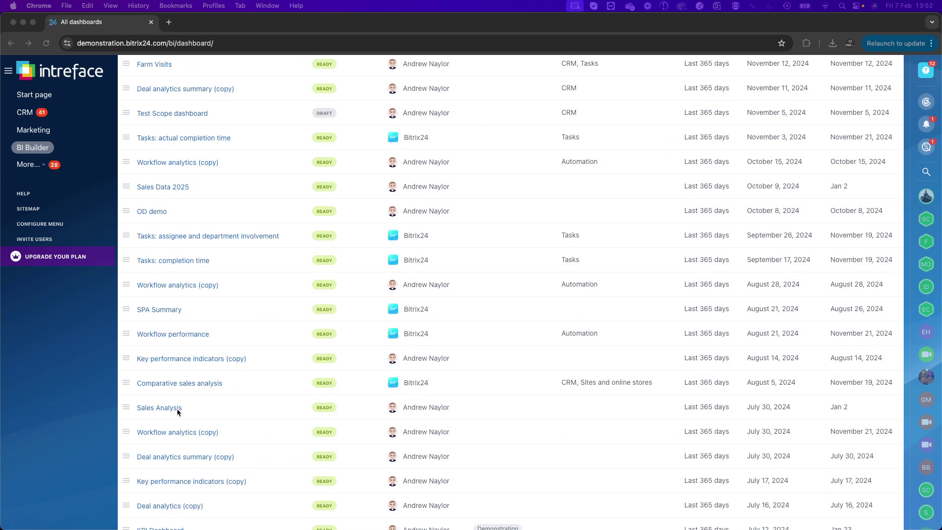
left_click(172, 387)
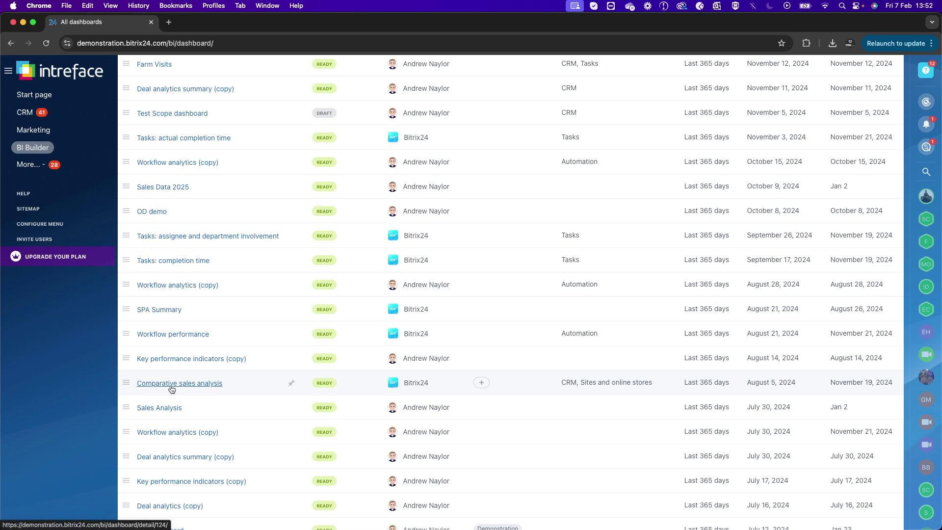
left_click(171, 384)
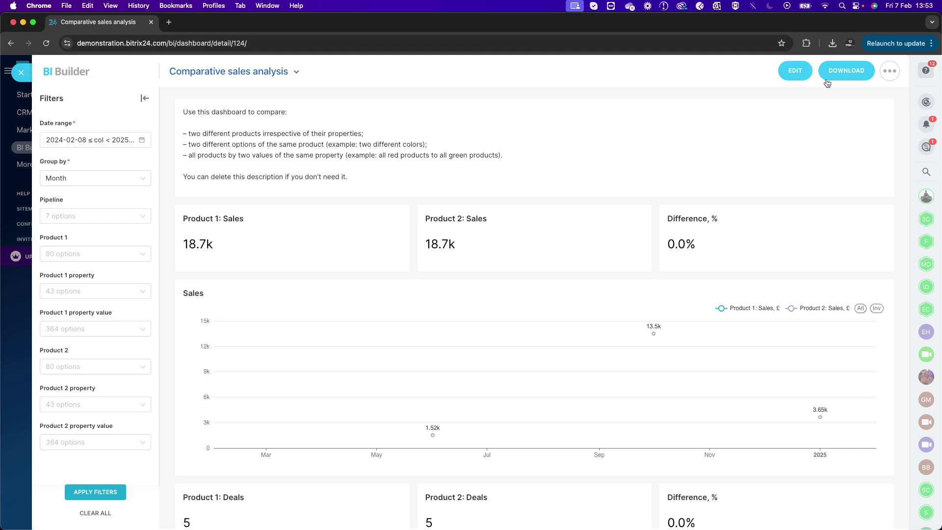
Create an editable copy of the built-in Comparative sales analysis dashboard and return to the dashboard list.
left_click(798, 74)
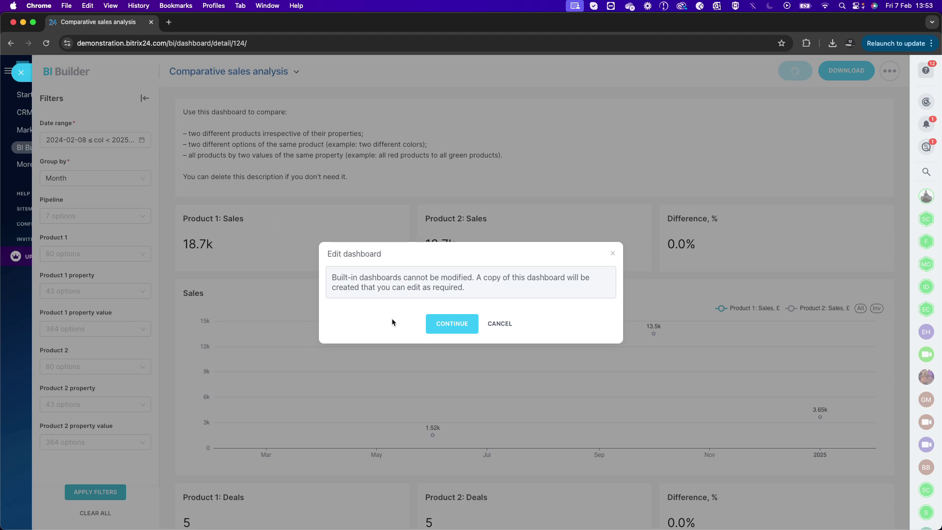
left_click(461, 331)
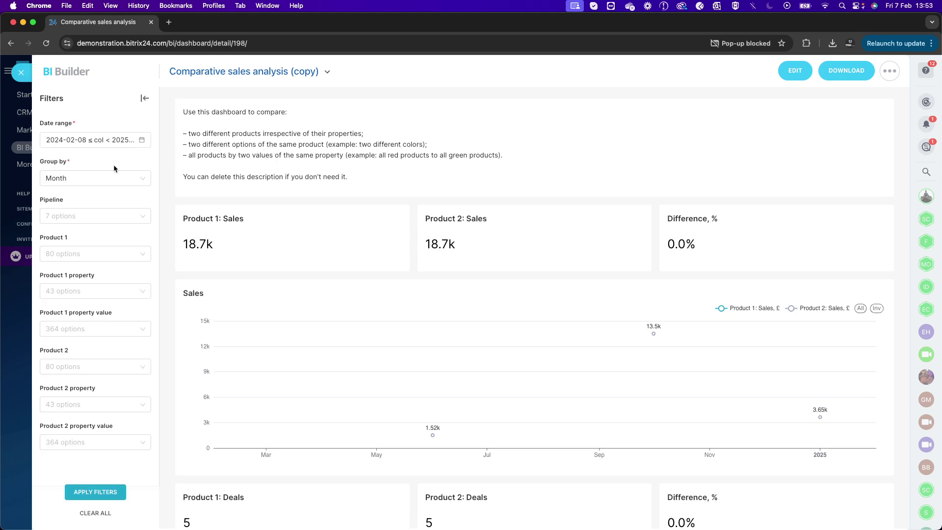
left_click(21, 73)
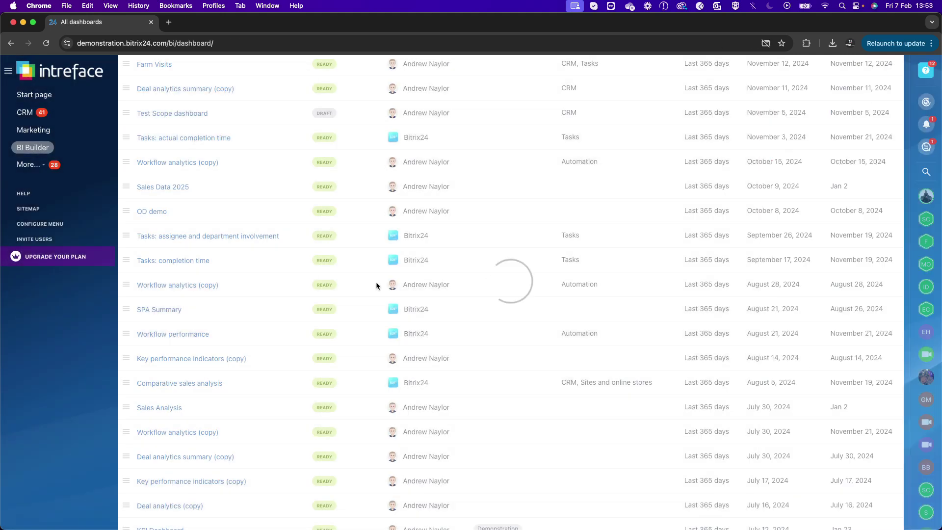
Open the Comparative sales analysis (copy) dashboard to review its filters and charts, and close it.
scroll(376, 285, "up", 3)
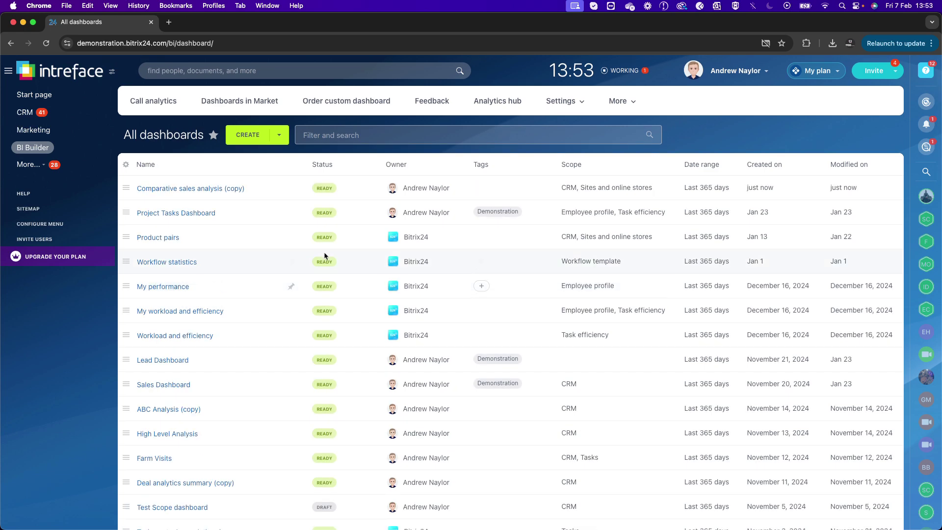
left_click(201, 191)
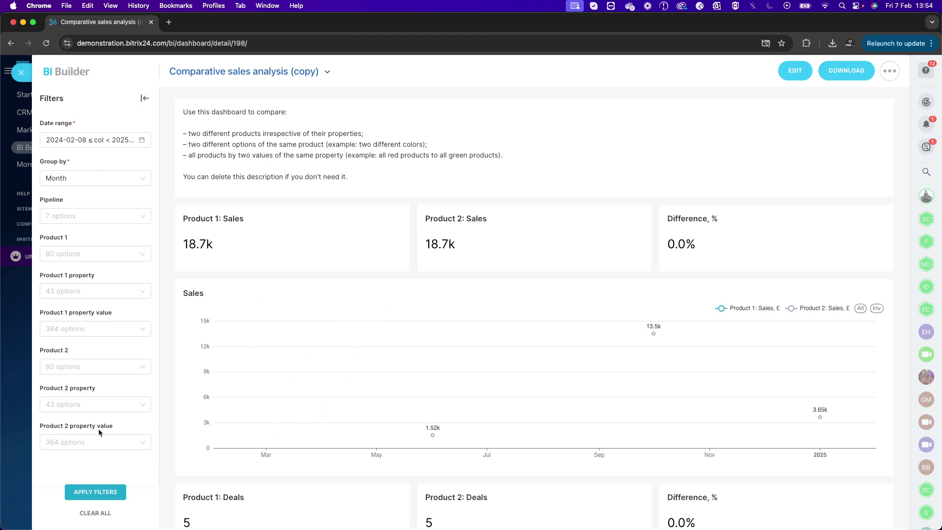
mouse_move(850, 358)
left_click(21, 74)
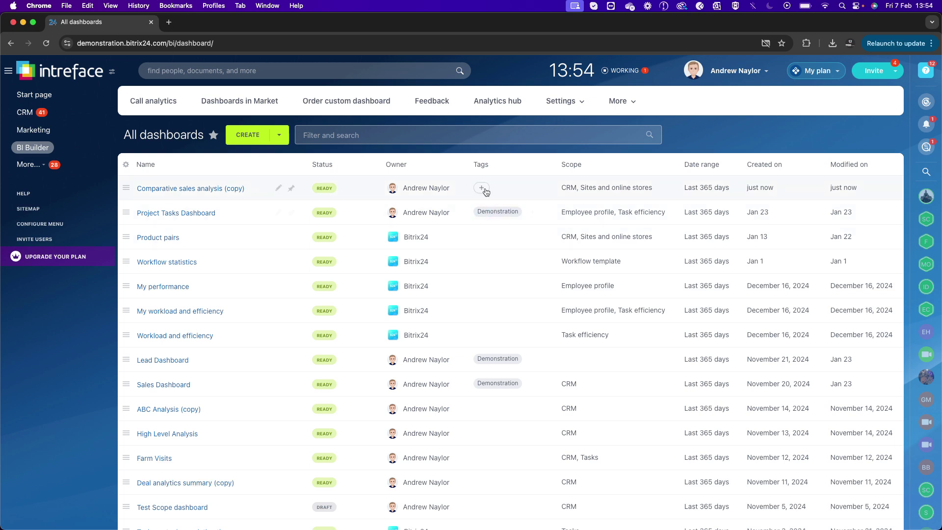
Tag the Comparative sales analysis (copy) dashboard with the existing Demonstration tag.
left_click(482, 188)
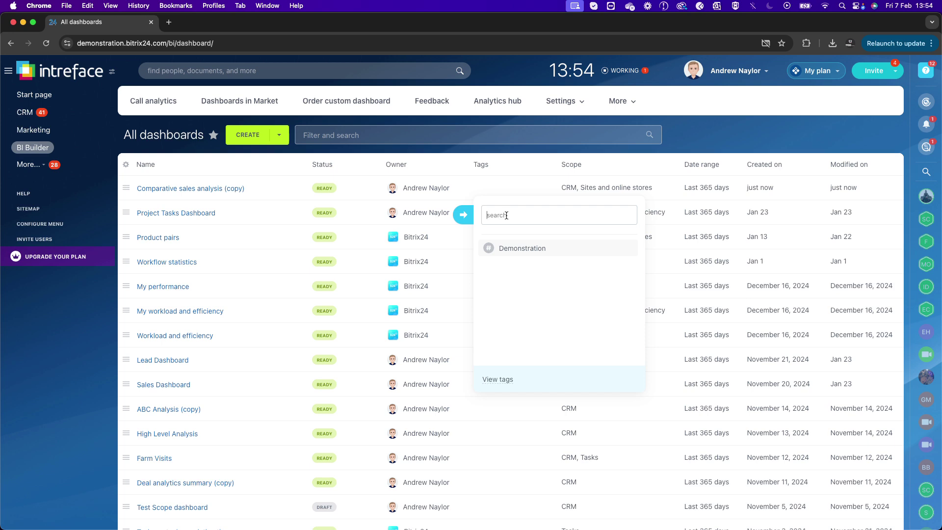
left_click(514, 252)
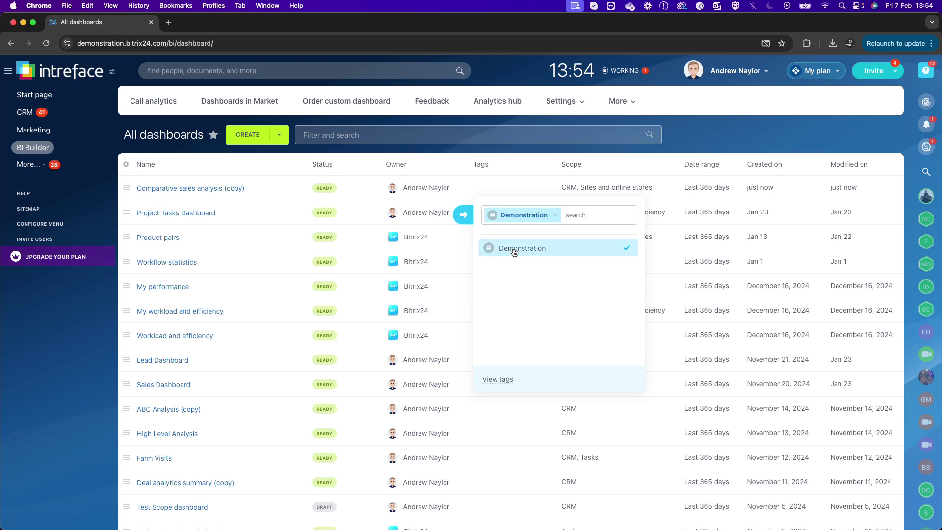
left_click(422, 151)
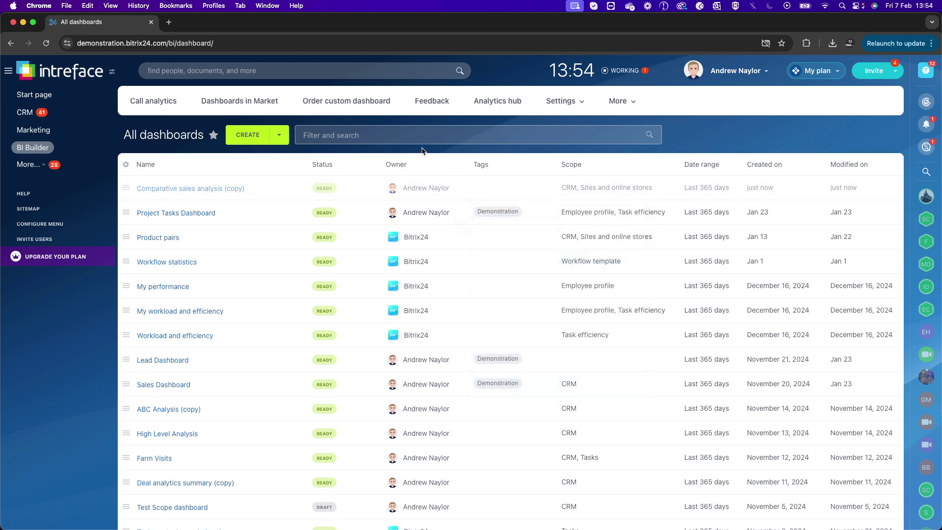
Filter the dashboard list with the saved Demonstration filter.
left_click(393, 139)
left_click(426, 172)
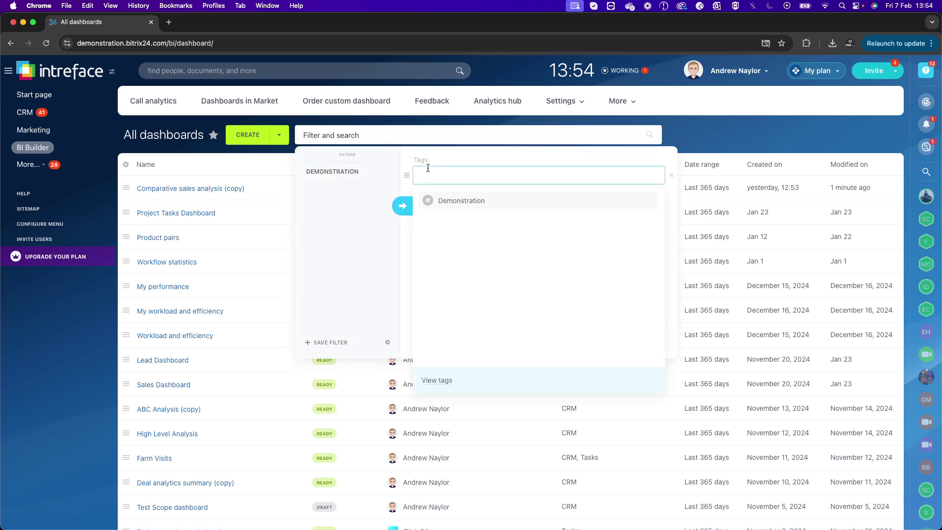
left_click(333, 171)
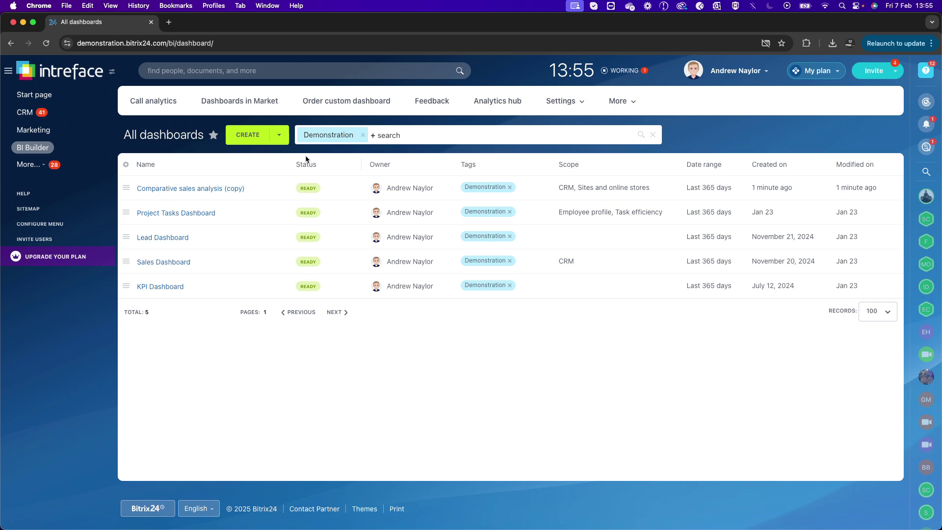
Start a new dashboard and name it Enquiry Dashboard.
left_click(279, 135)
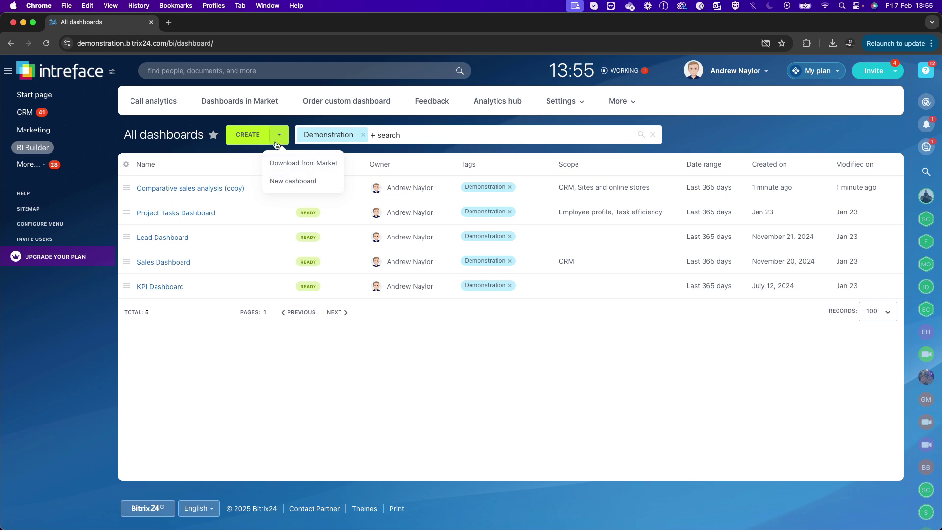
left_click(295, 182)
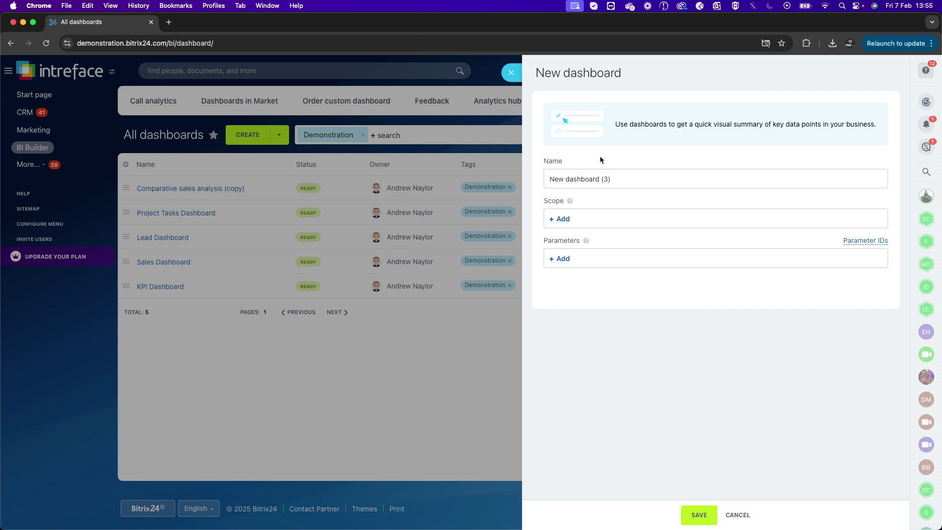
left_click_drag(623, 186, 505, 176)
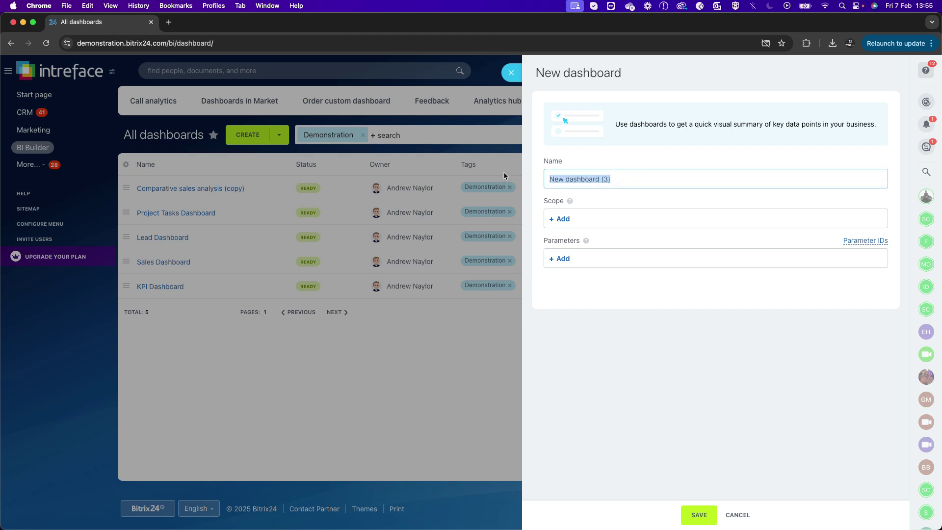
type("Lead")
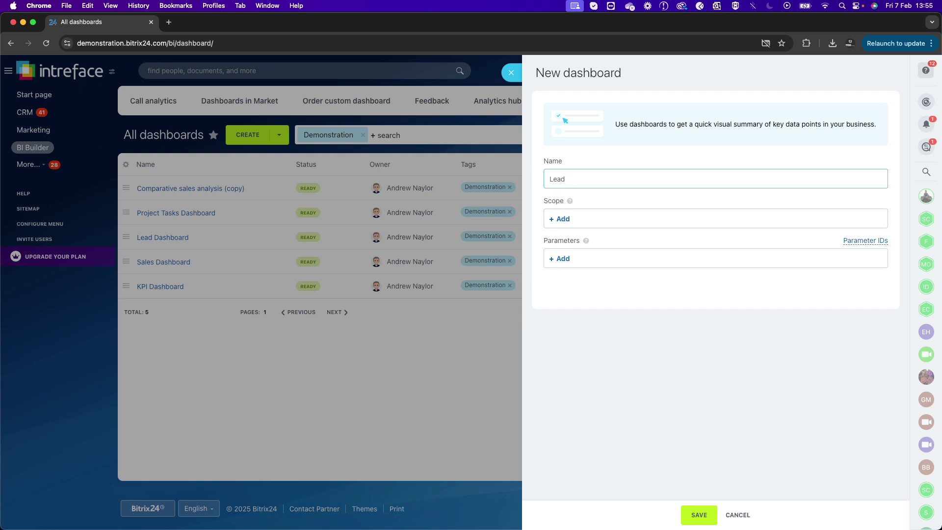
double_click(563, 187)
type("Enquiry Dashboar")
Set the new dashboard's scope to CRM.
left_click(562, 219)
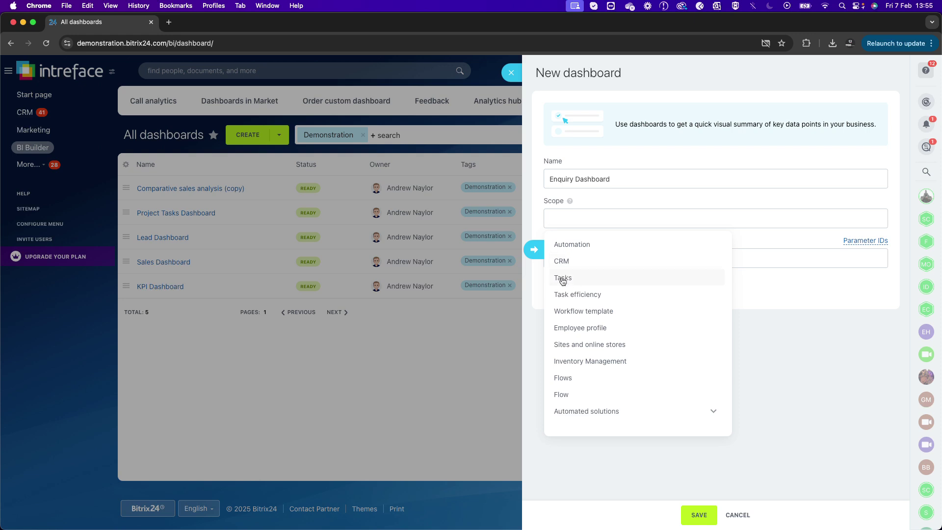
left_click(569, 265)
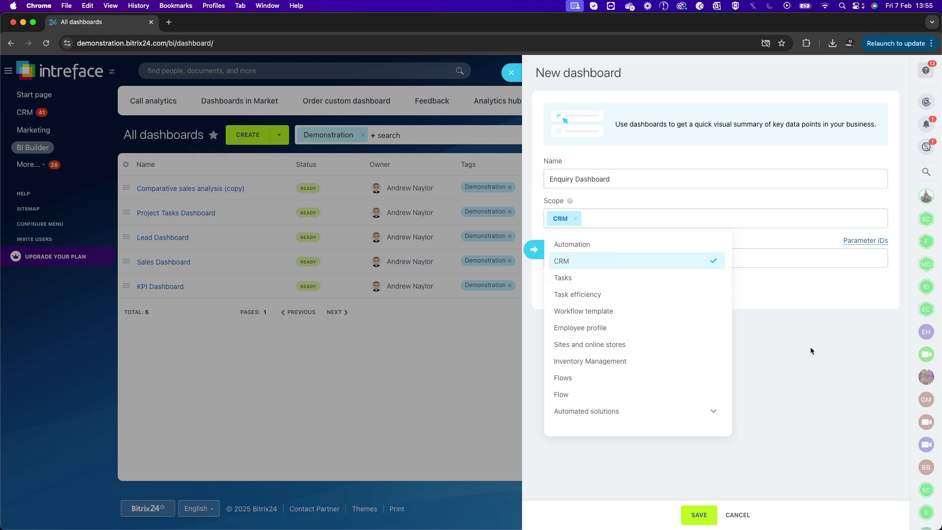
left_click(555, 167)
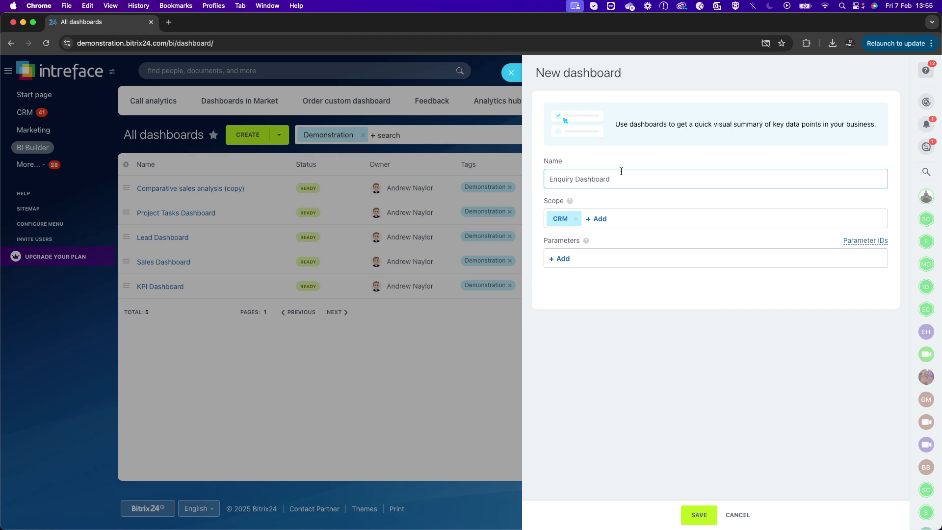
Add the global parameter Current user ID to the new dashboard and save it.
left_click(561, 258)
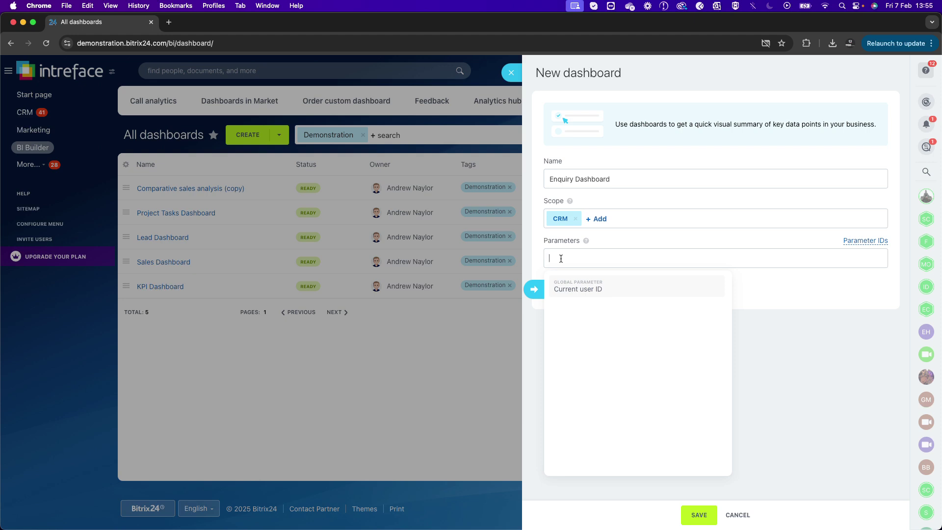
left_click(569, 288)
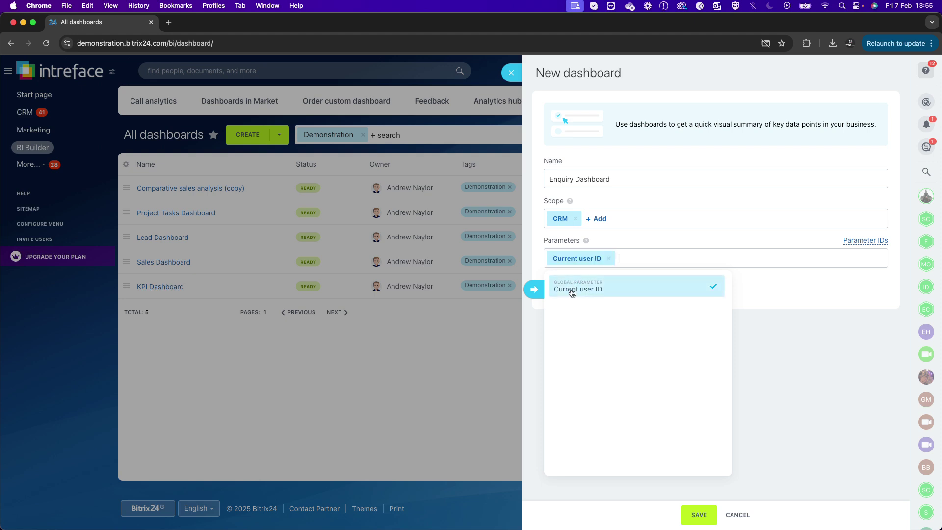
left_click(787, 397)
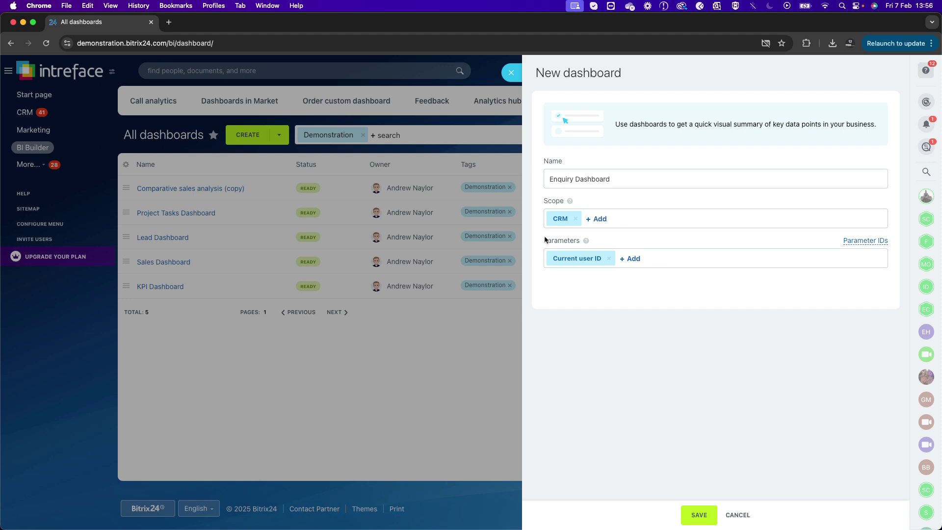
left_click(700, 515)
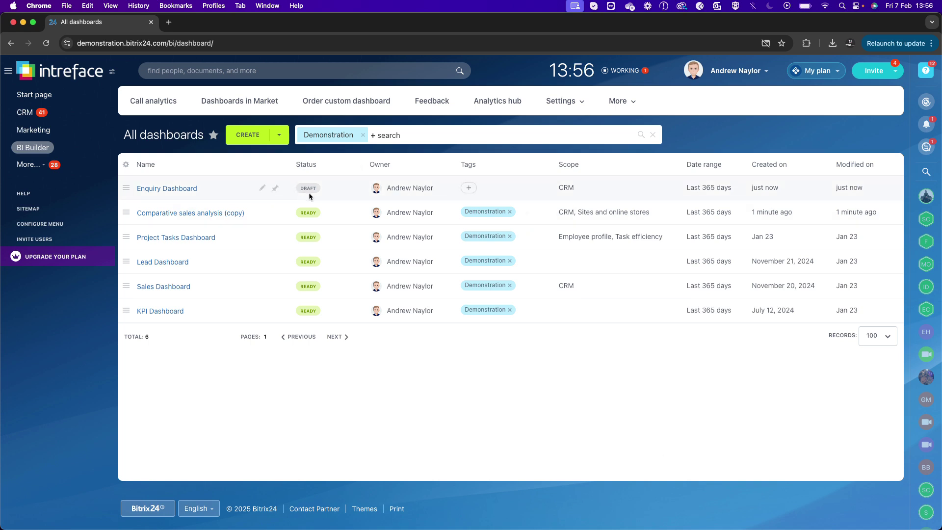
Tag the Enquiry Dashboard with the existing Demonstration tag.
left_click(468, 187)
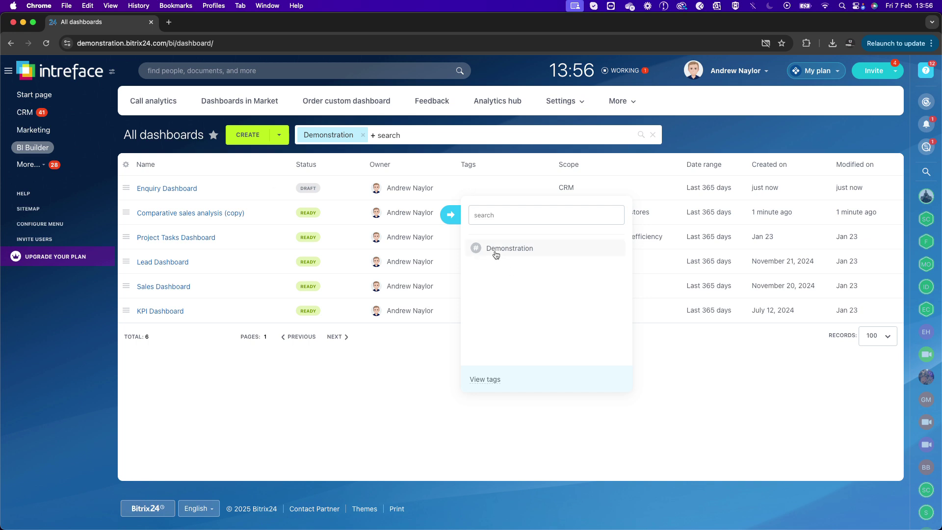
left_click(492, 249)
left_click(381, 440)
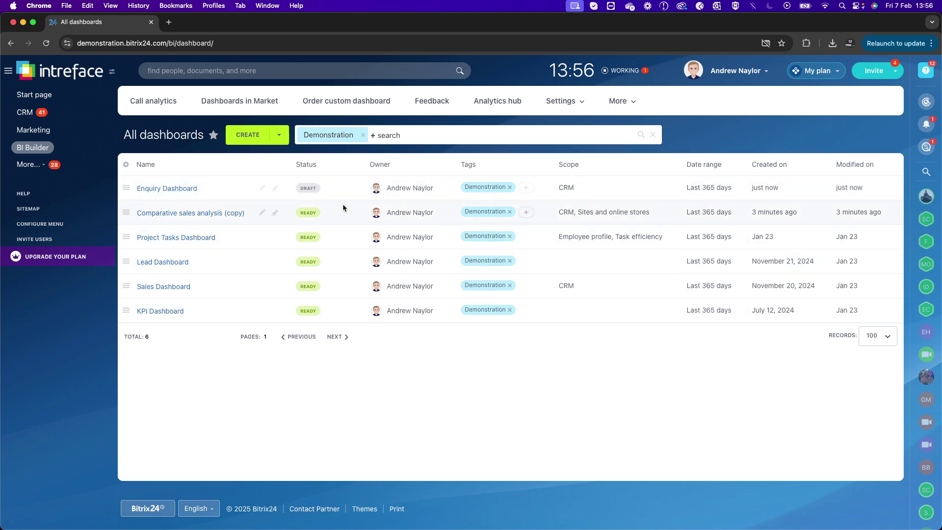
Review the Enquiry Dashboard's settings for date range, owner, scope and parameters, and close them.
left_click(125, 191)
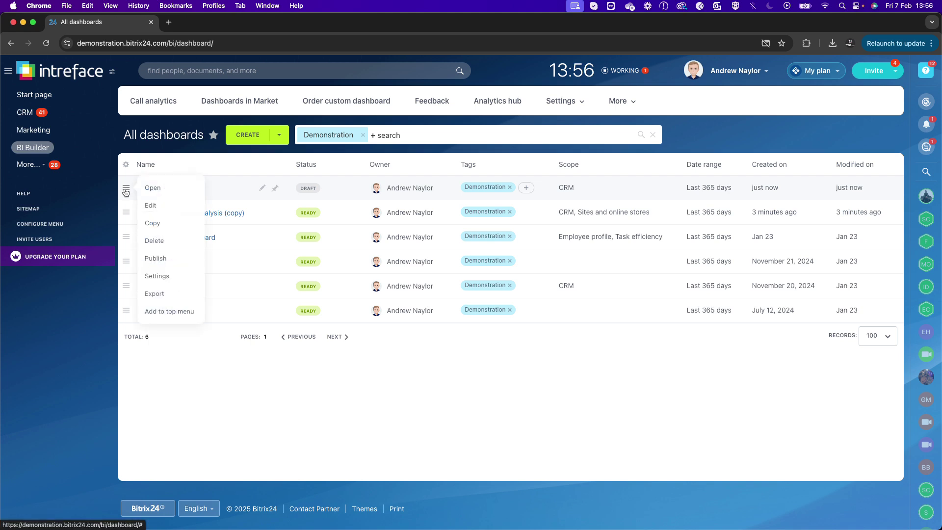
left_click(167, 276)
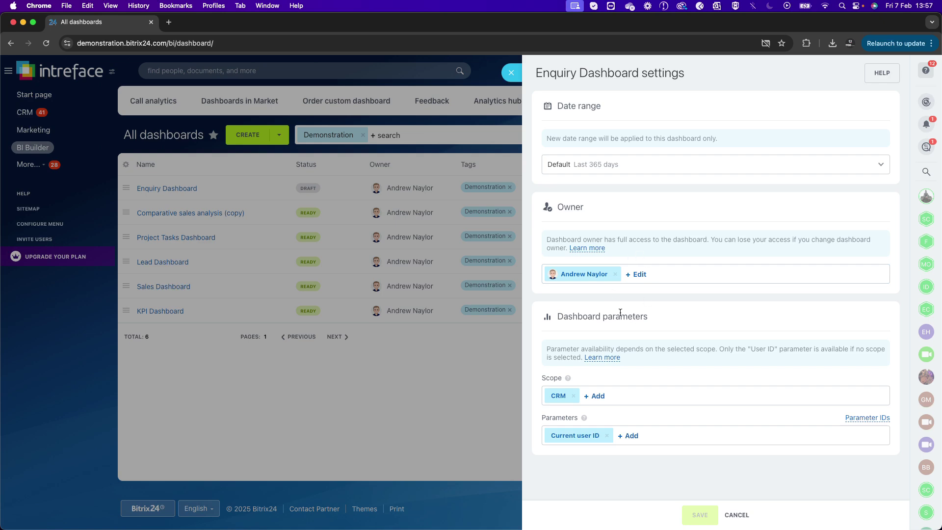
left_click(512, 72)
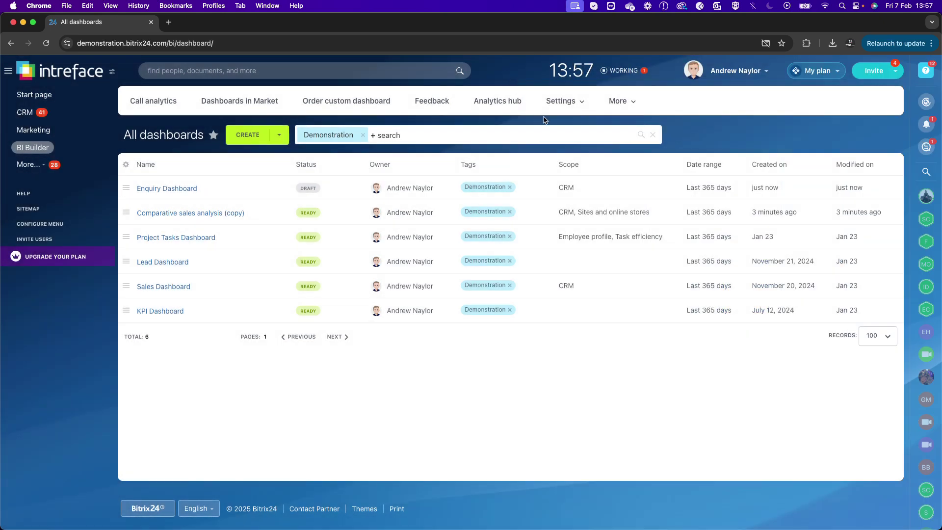
left_click(571, 109)
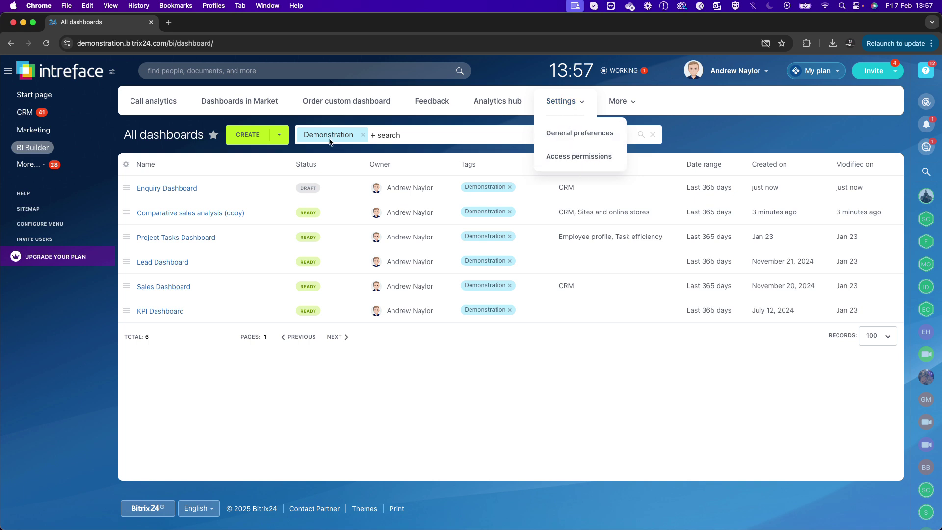
mouse_move(568, 103)
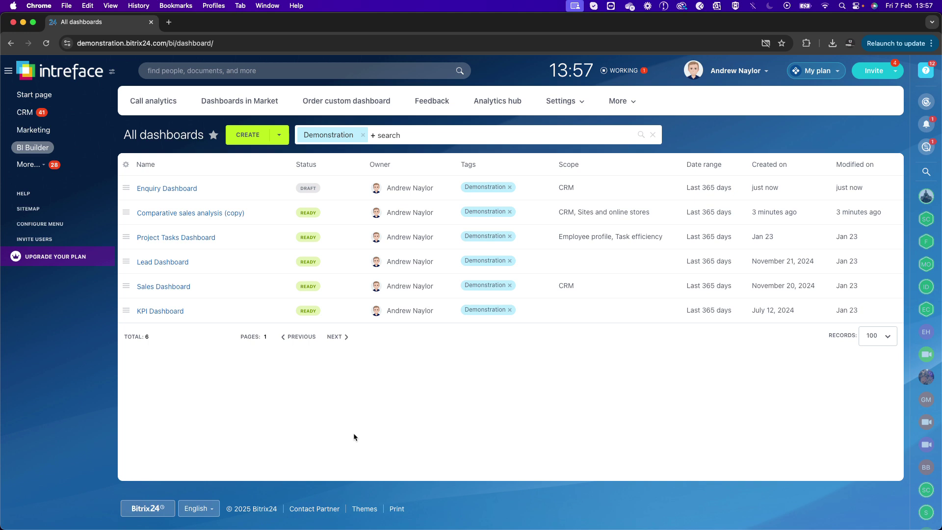
Open the Enquiry Dashboard in the BI Builder editor and bring up the list of datasets.
left_click(181, 192)
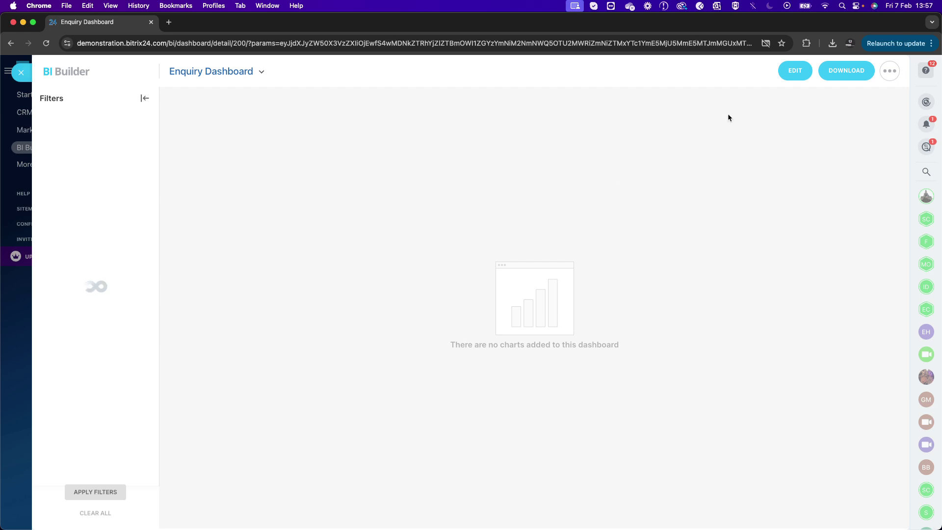
left_click(795, 73)
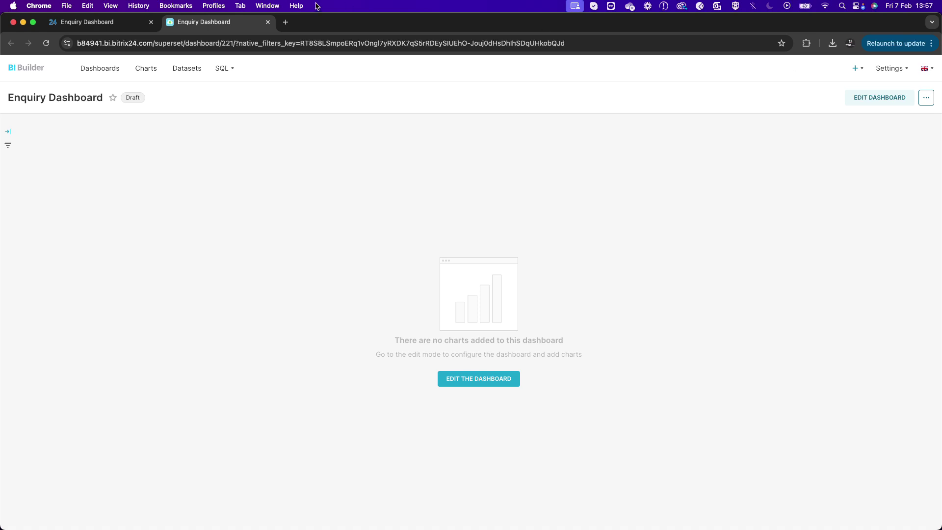
left_click(180, 78)
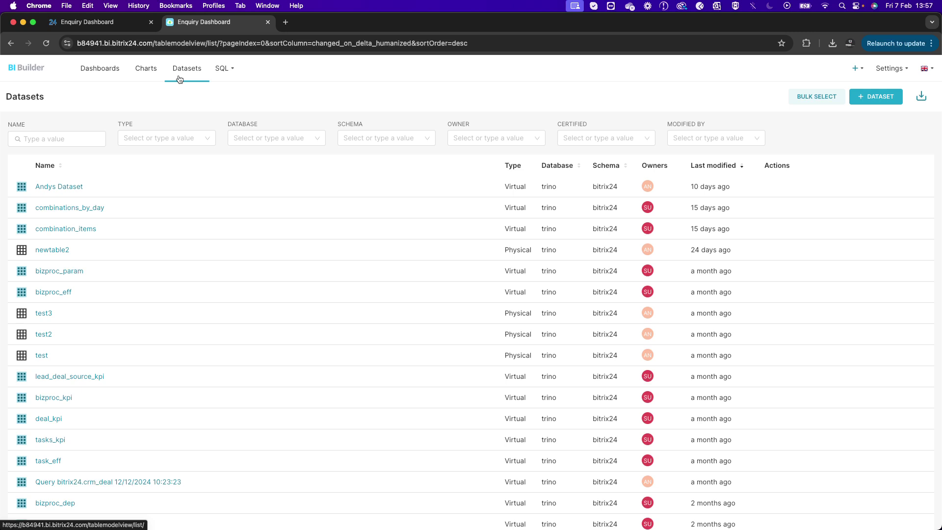
Search the datasets by name for lead.
left_click(52, 139)
type("lea")
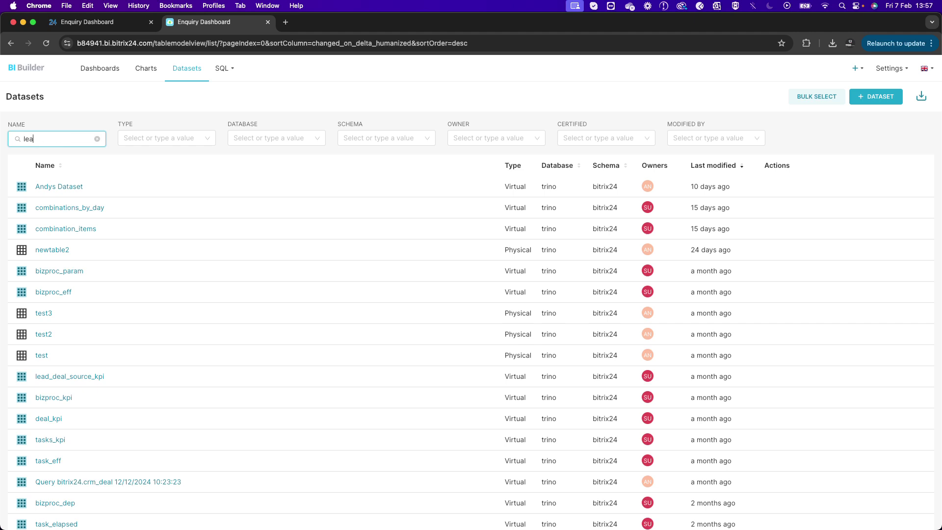
type("d")
key("Return")
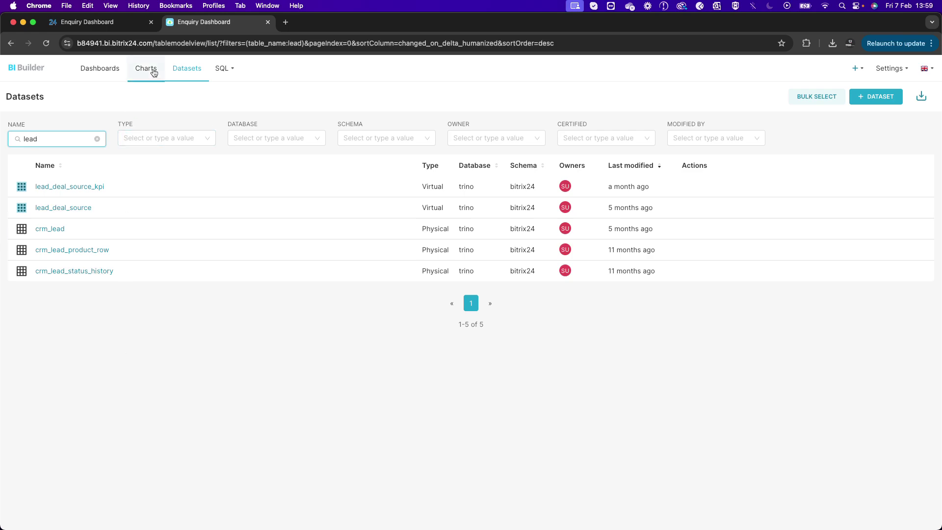
Create a new Big Number chart based on the crm_lead dataset.
left_click(153, 71)
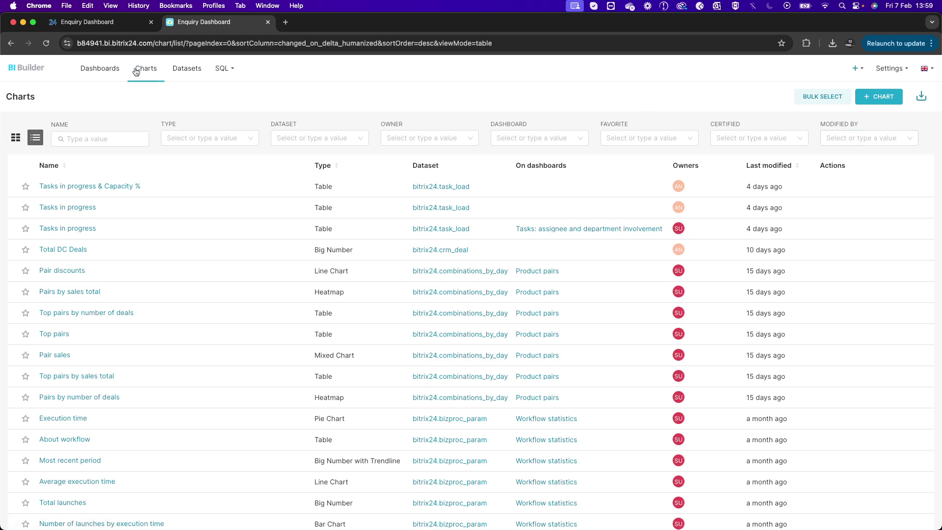
left_click(880, 97)
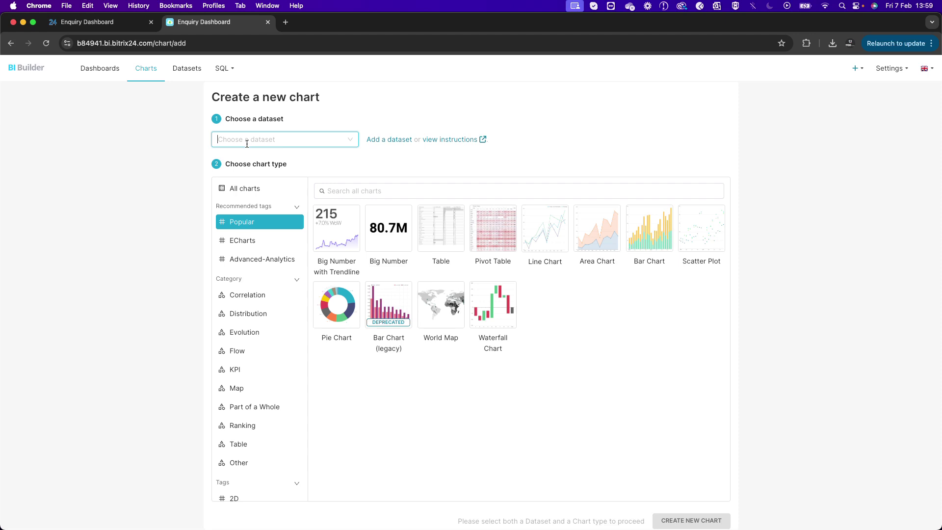
type("crm")
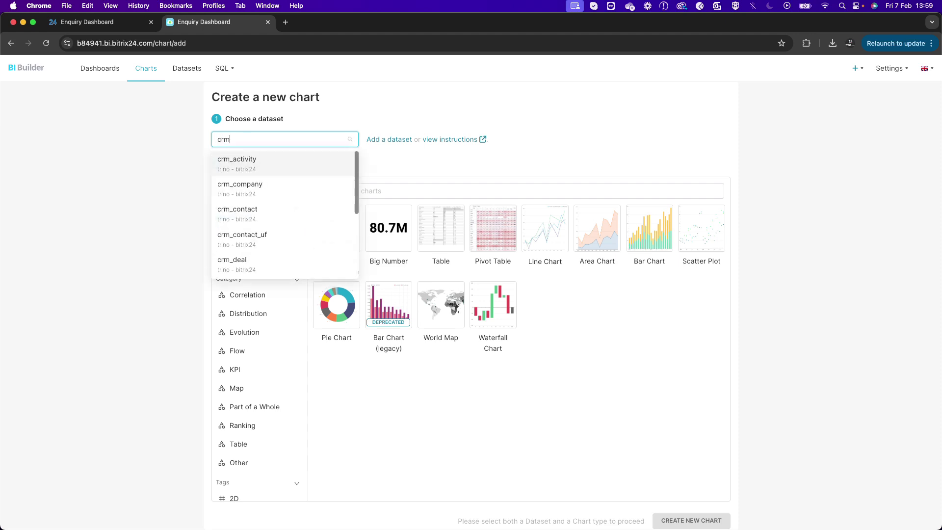
type("_lea")
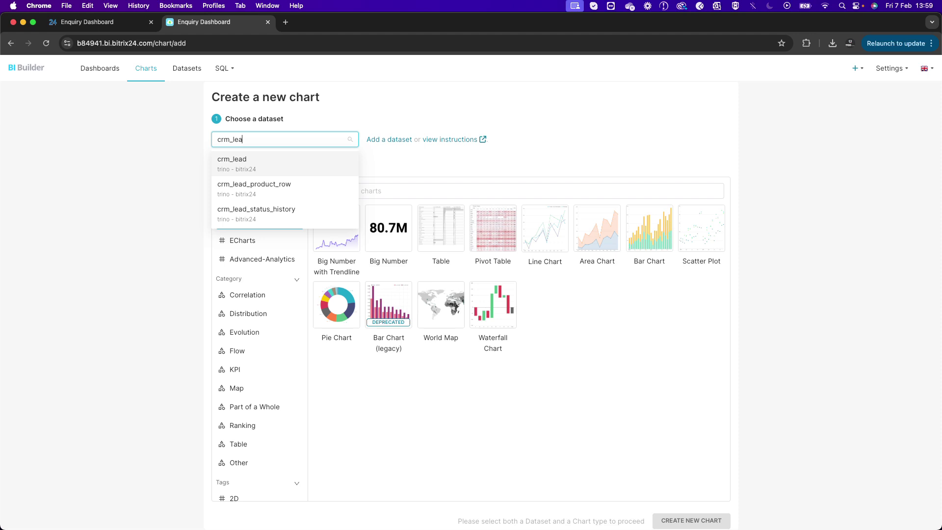
left_click(240, 166)
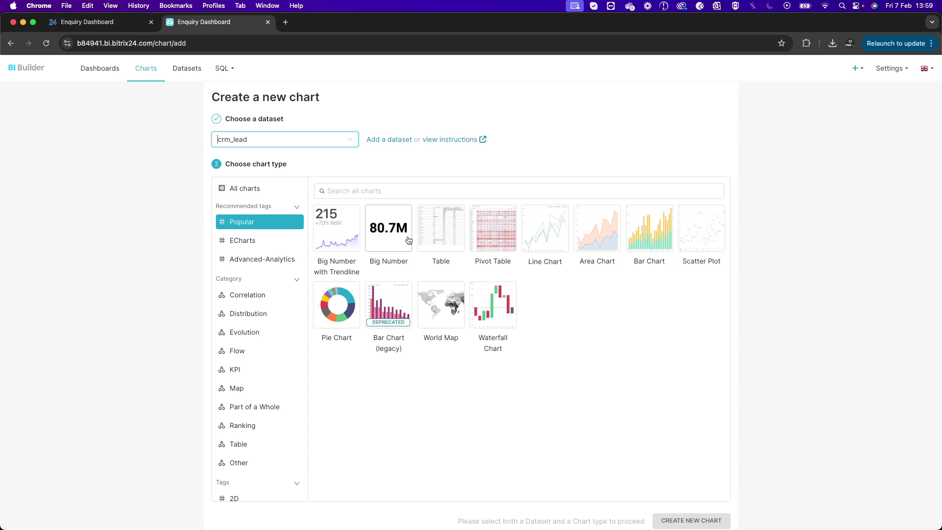
left_click(383, 238)
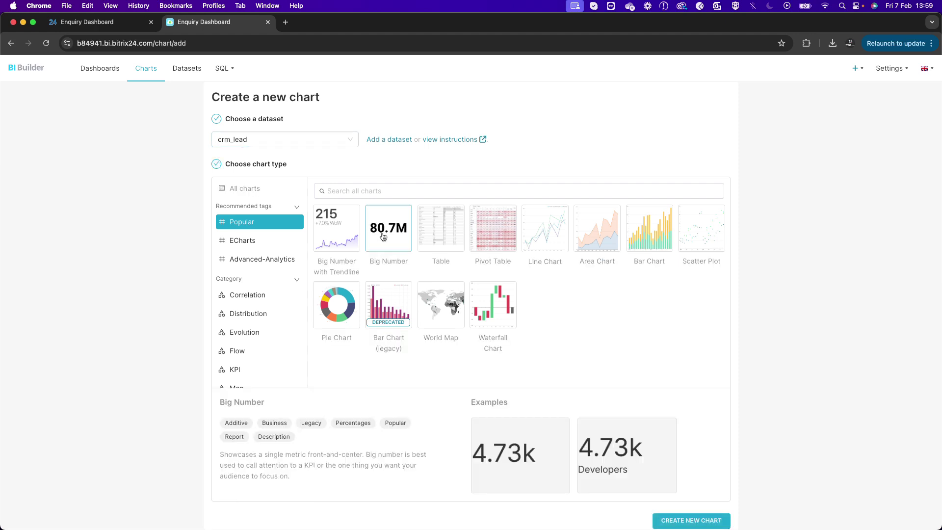
left_click(697, 518)
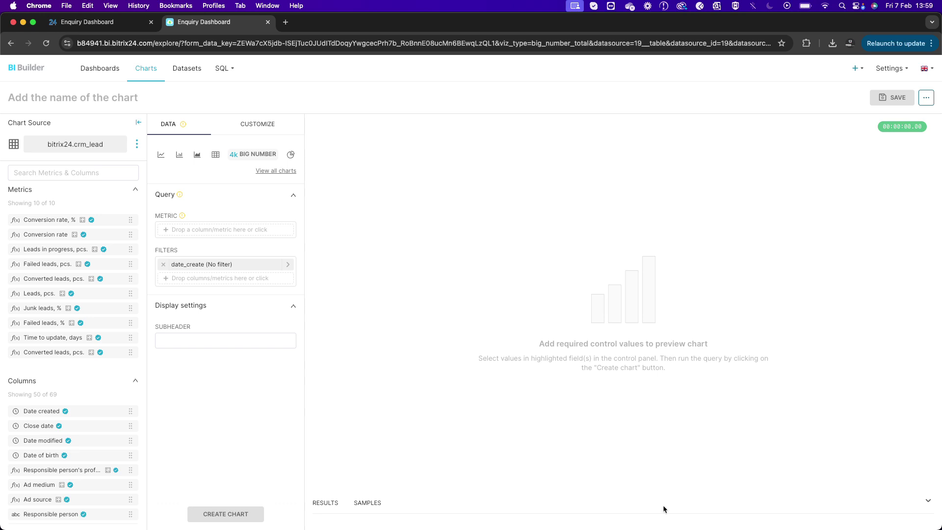
Name the chart Number of Leads, set its metric to Leads, pcs., and generate the chart.
left_click(47, 98)
type("Number o")
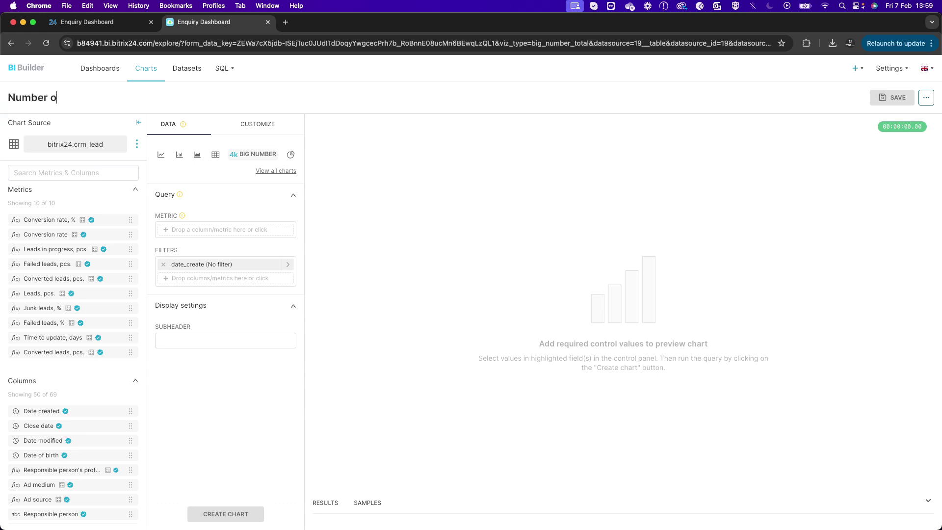
type("f Leads")
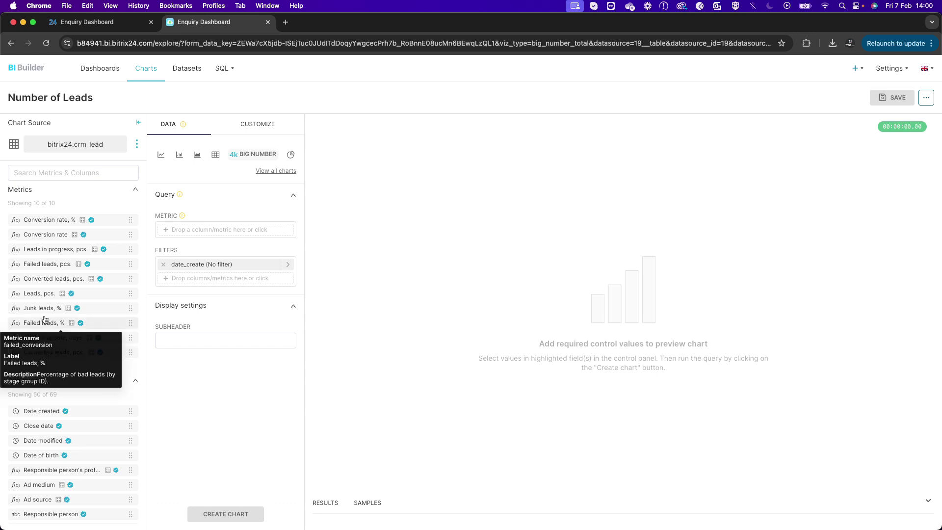
left_click_drag(40, 294, 190, 231)
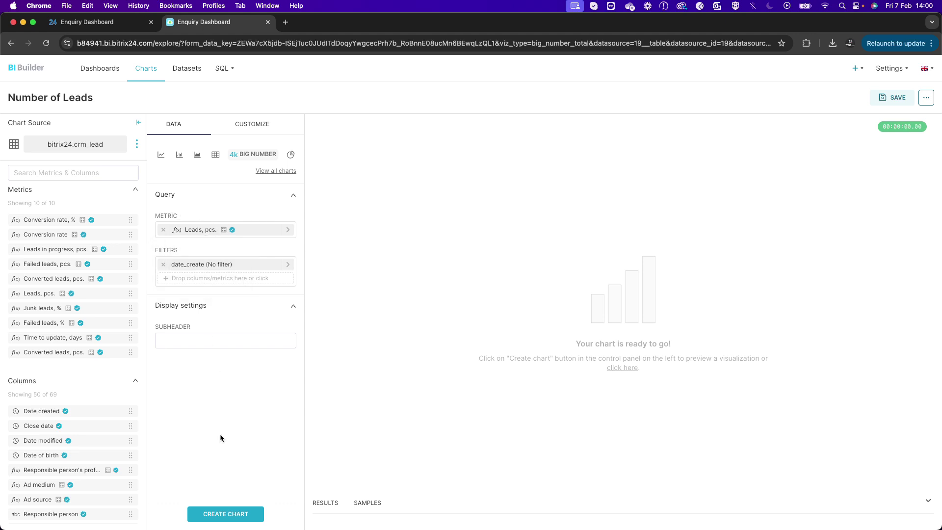
left_click(223, 515)
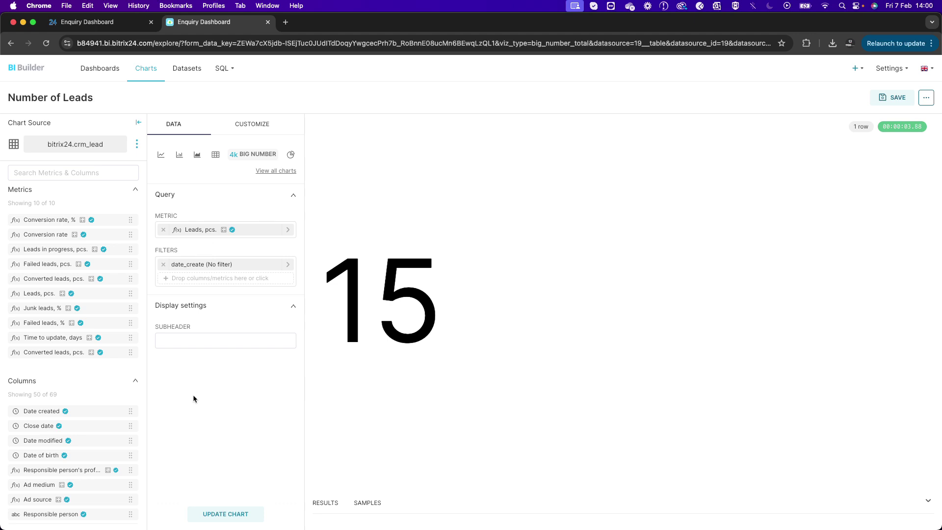
Examine the columns of the crm_lead dataset for fields the chart could be filtered by.
scroll(101, 446, "down", 4)
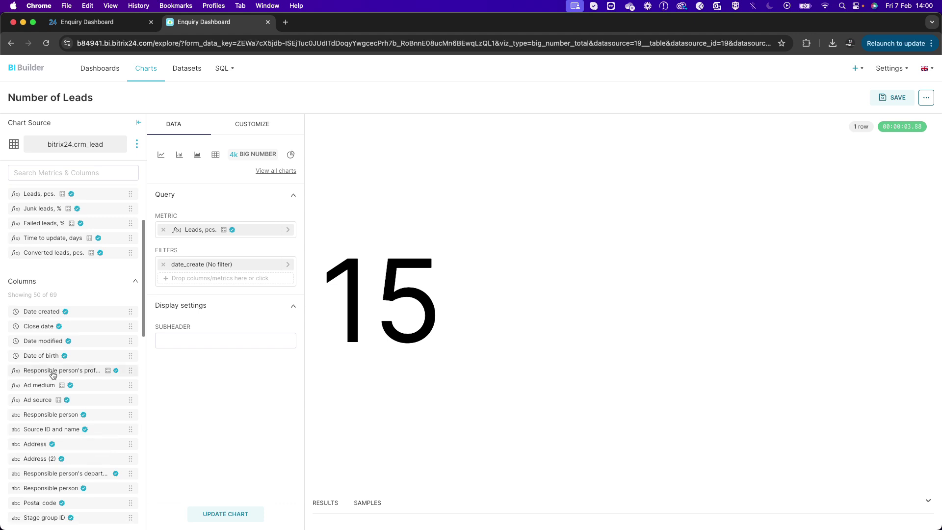
scroll(52, 337, "down", 2)
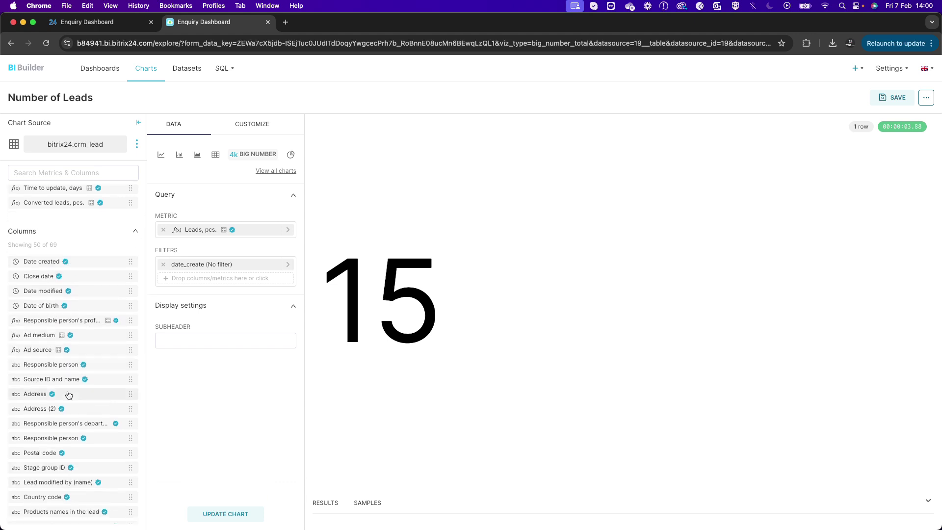
scroll(67, 393, "down", 6)
scroll(69, 394, "down", 3)
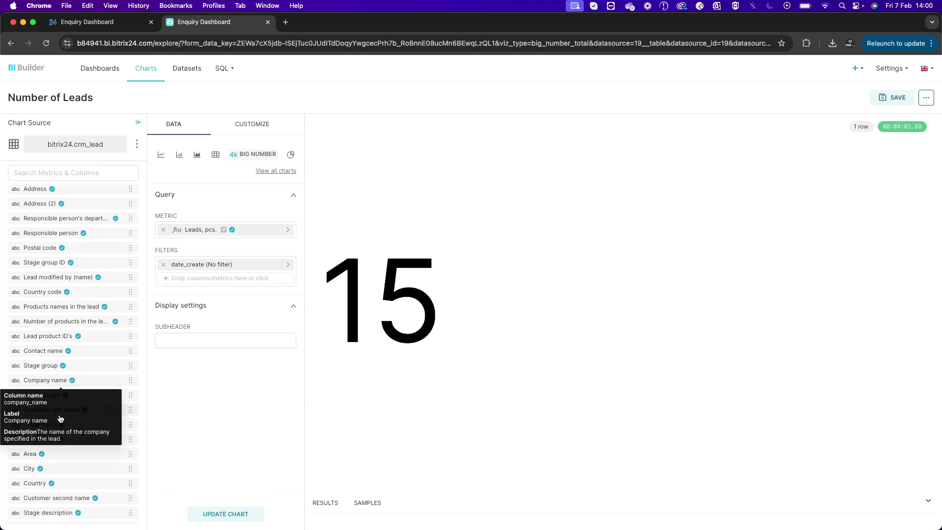
scroll(75, 475, "down", 8)
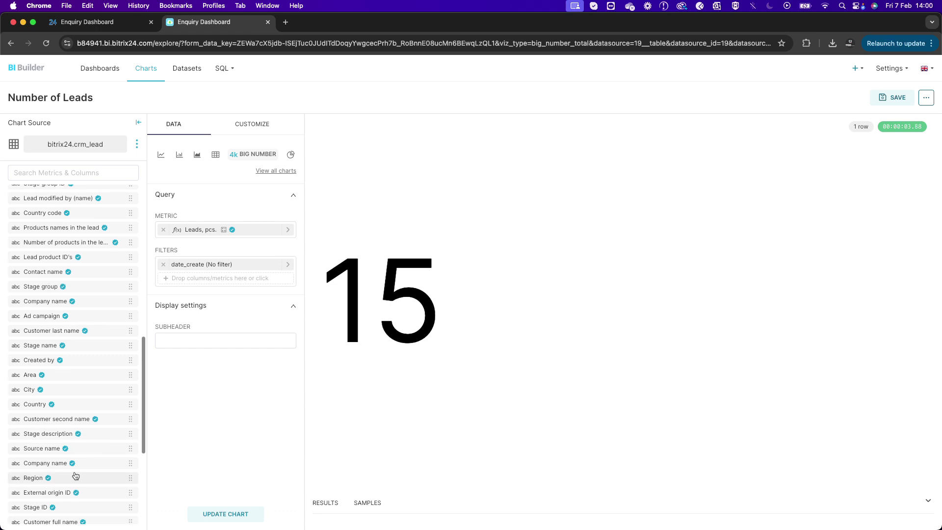
scroll(75, 475, "down", 4)
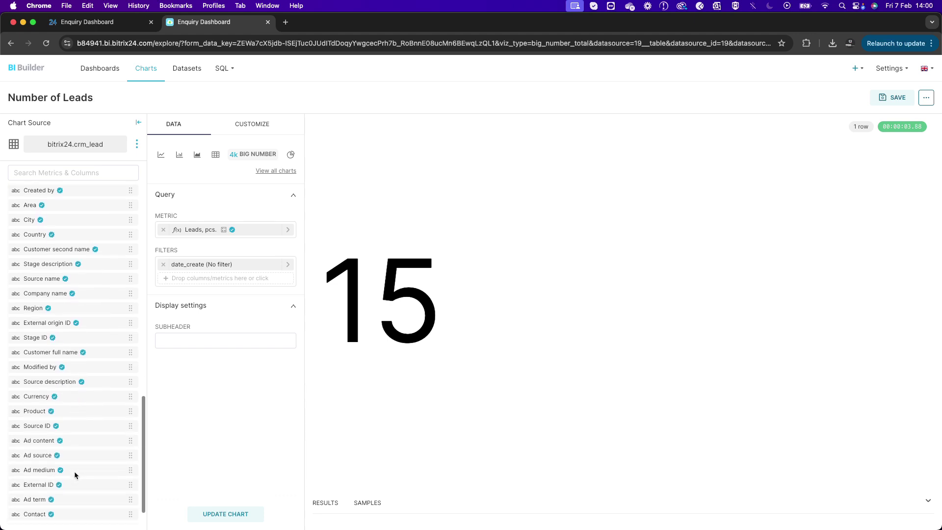
scroll(76, 475, "up", 6)
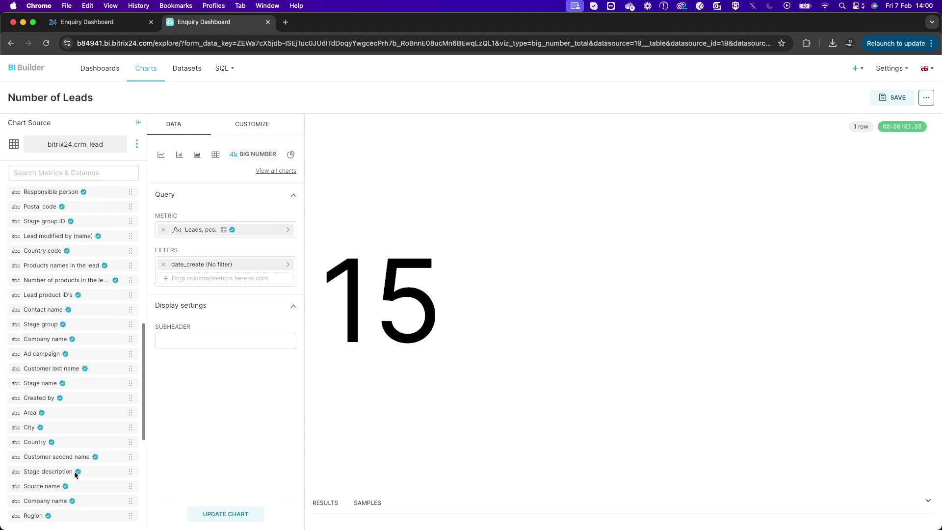
scroll(52, 495, "down", 1)
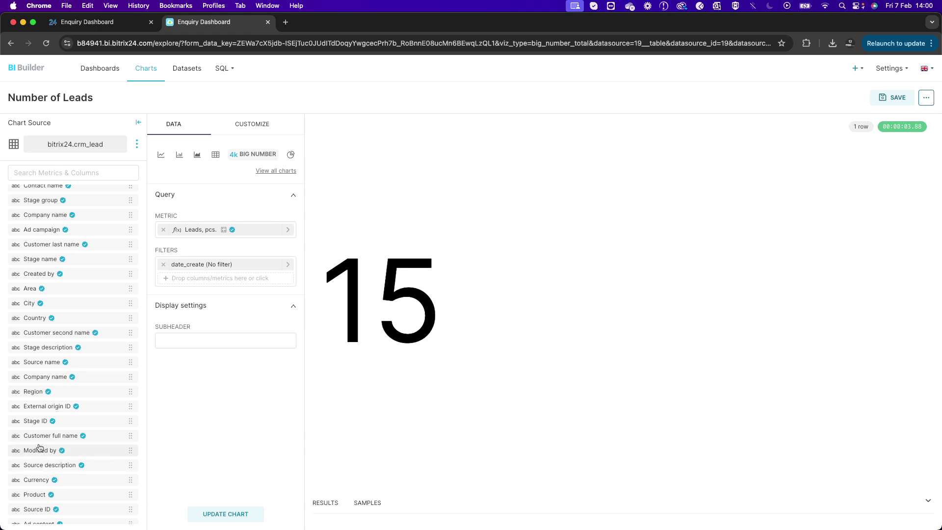
scroll(41, 466, "down", 2)
scroll(41, 466, "down", 1)
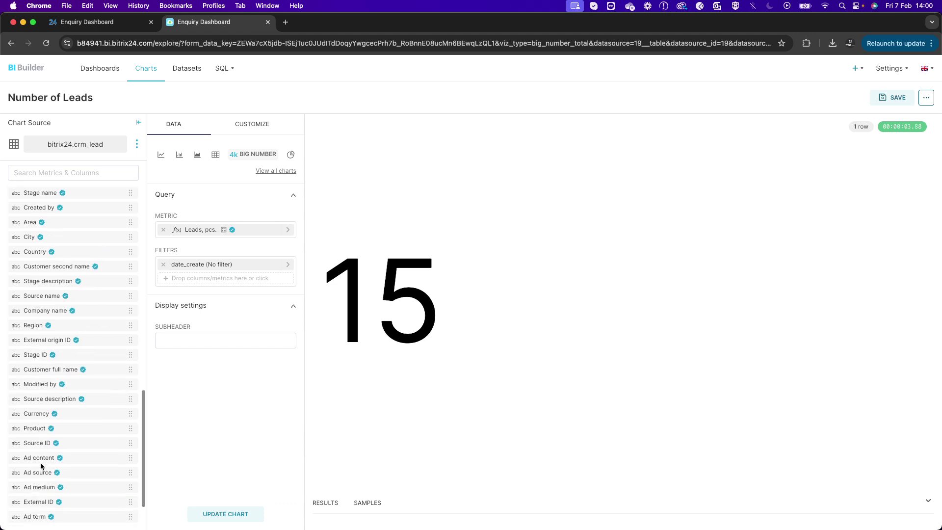
Find the dataset's source columns and start a chart filter on Source name with the operator Equal to (=).
left_click(35, 173)
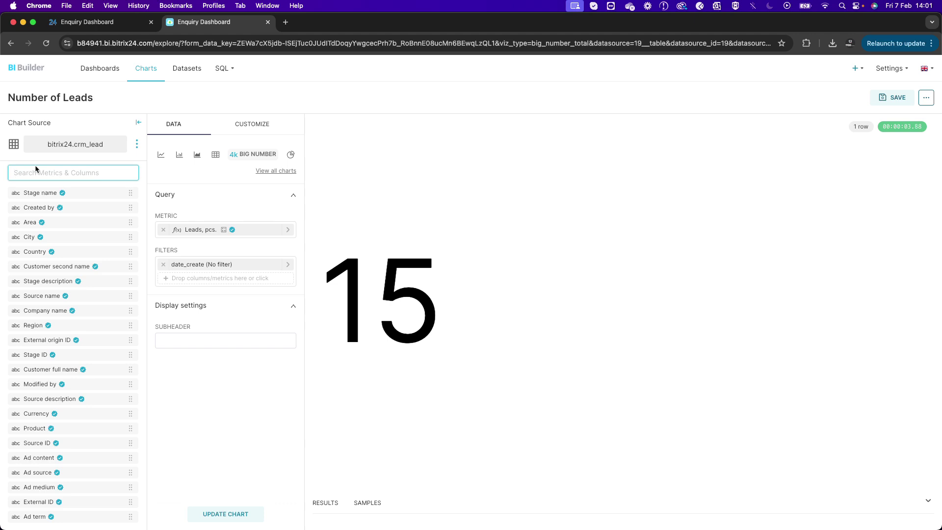
type("s")
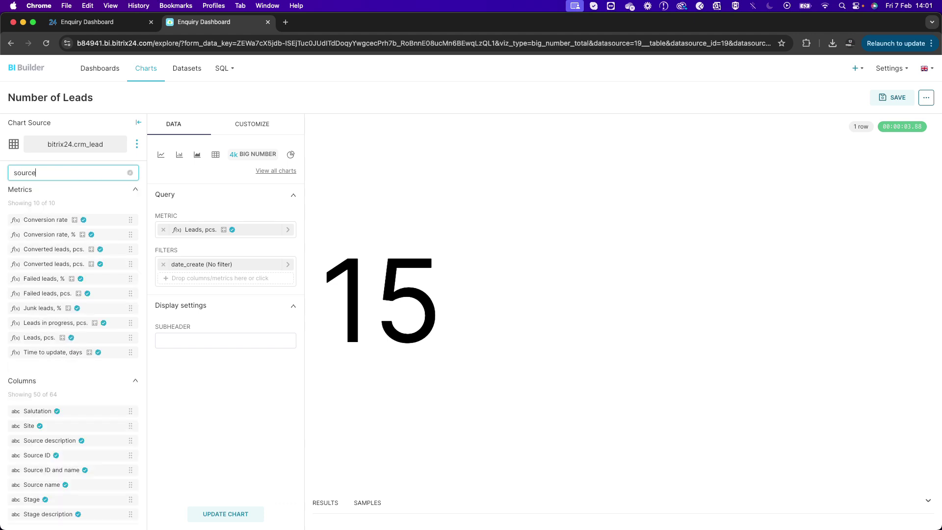
type("ource")
left_click(46, 197)
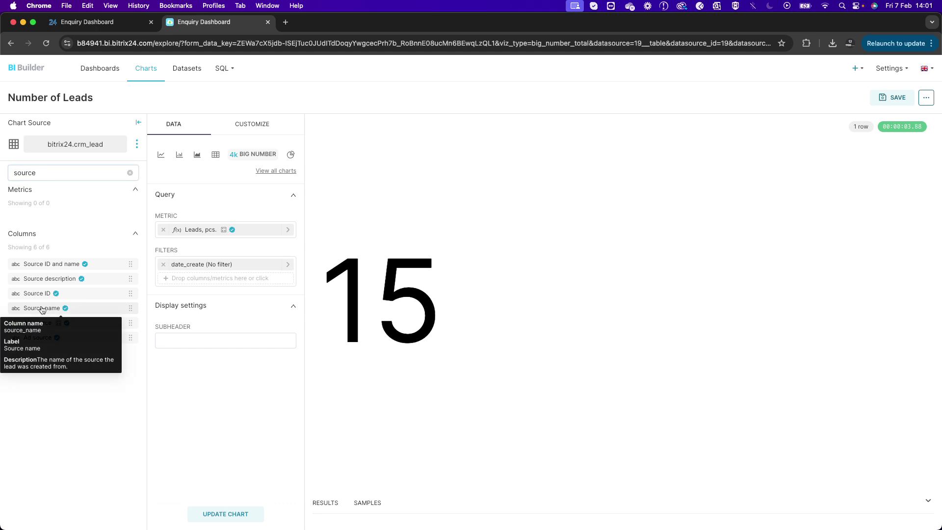
left_click_drag(42, 310, 206, 278)
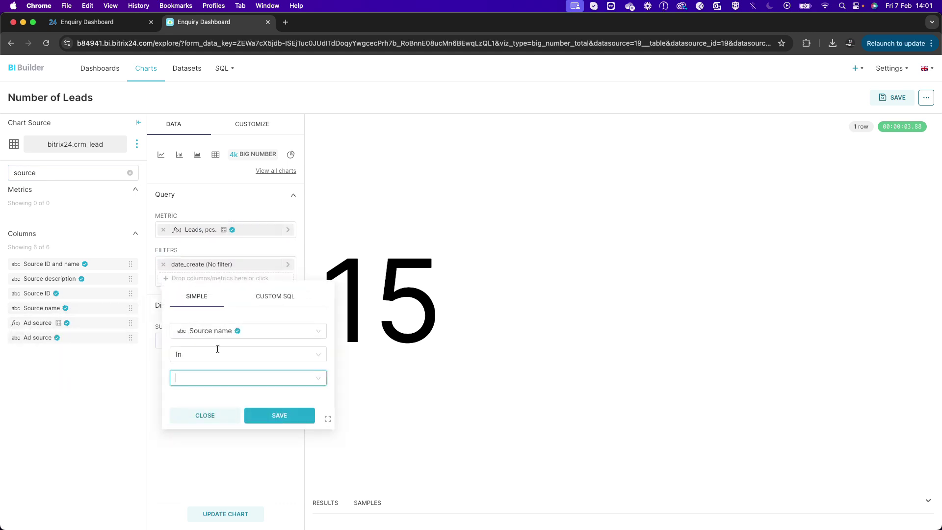
left_click(193, 356)
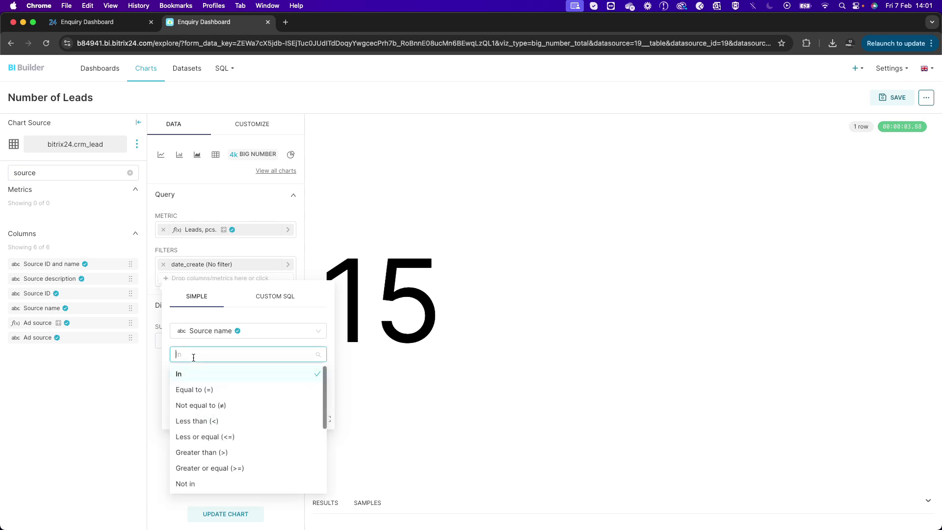
left_click(199, 390)
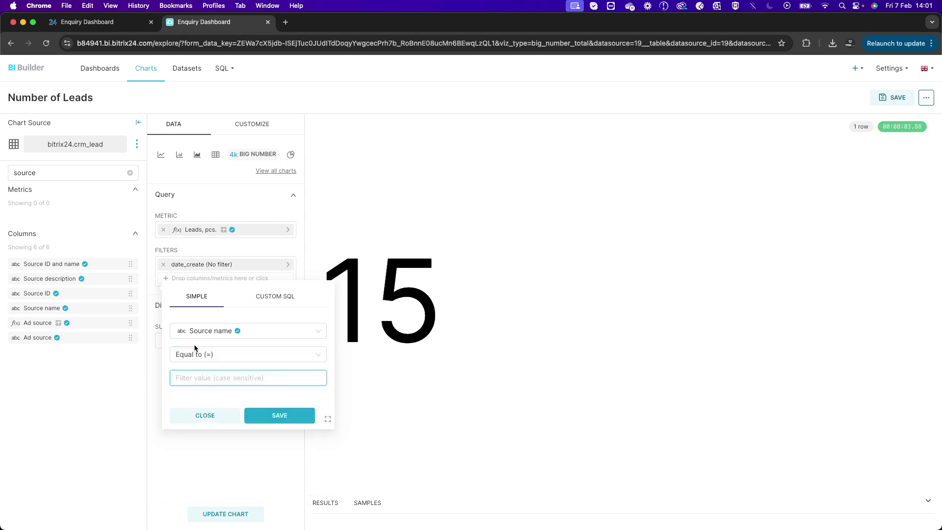
Return to the Bitrix24 portal, close the dashboard view, and open the CRM leads in a new browser tab.
left_click(91, 23)
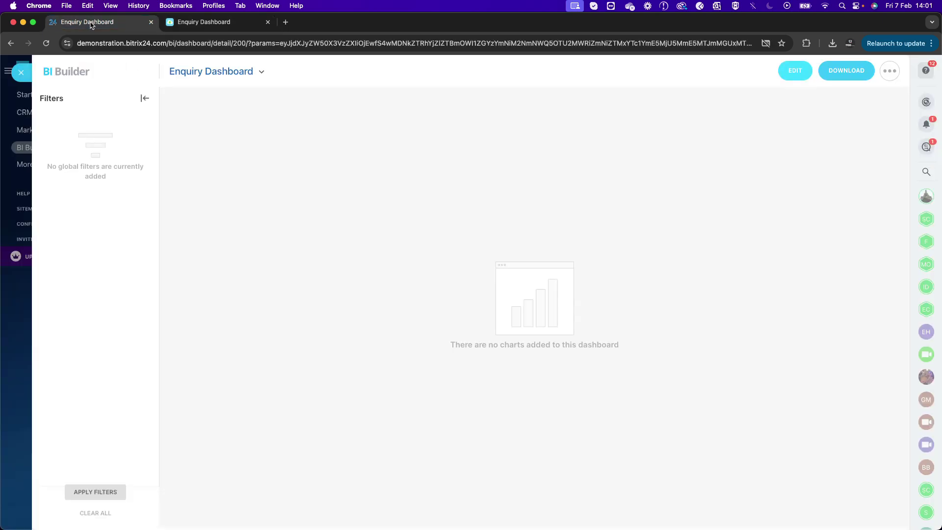
left_click(22, 72)
right_click(24, 113)
left_click(61, 118)
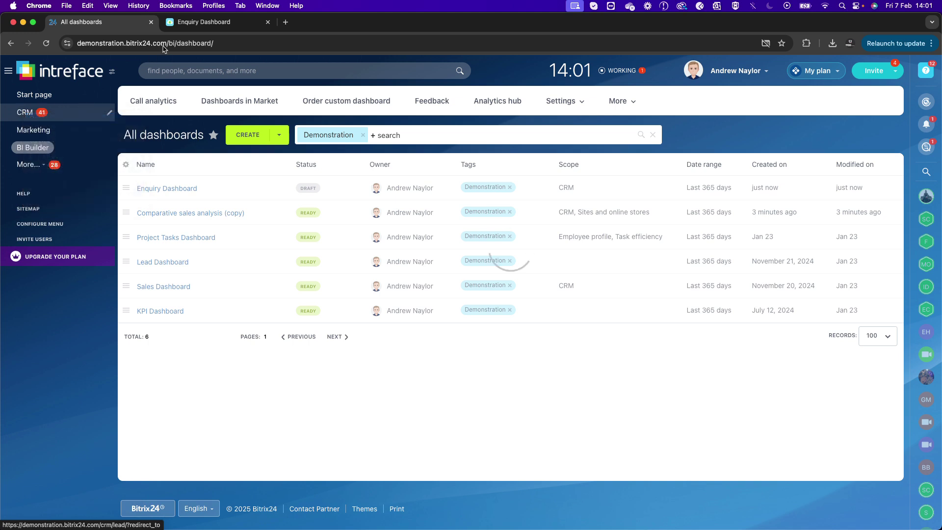
left_click(335, 25)
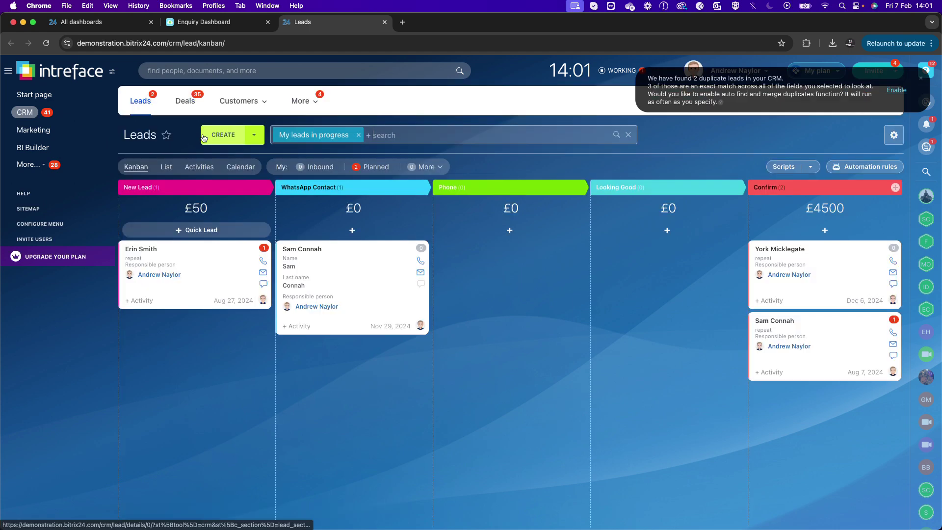
Open the lead in the New Lead stage and add the hidden Source field to its Lead information section.
left_click(134, 250)
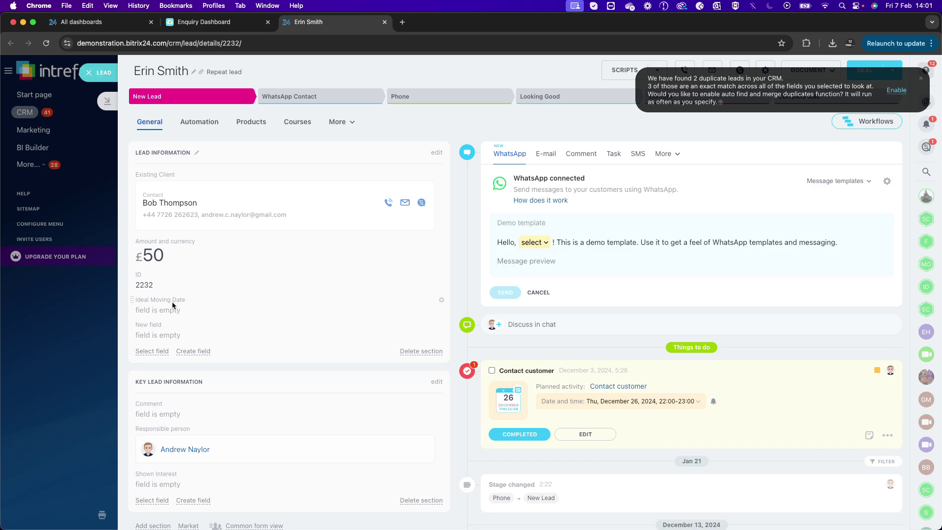
scroll(175, 349, "down", 1)
left_click(152, 339)
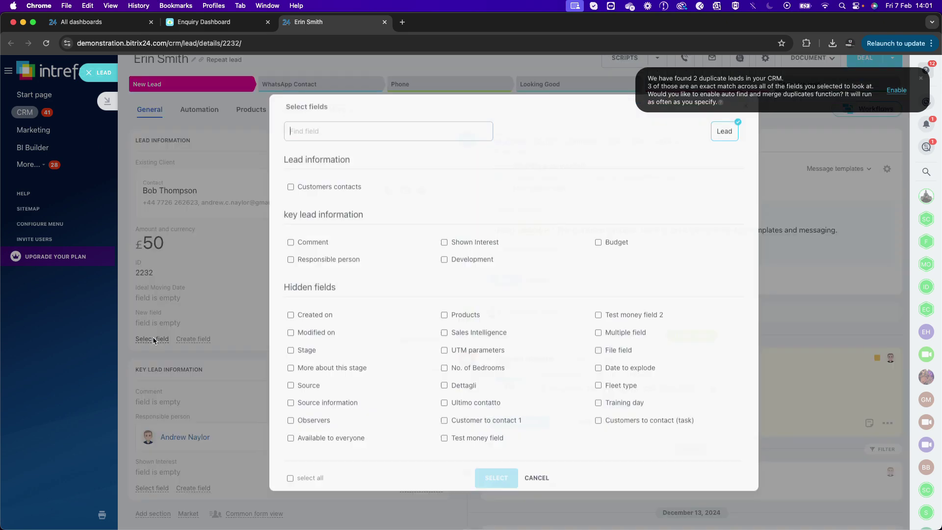
type("sour")
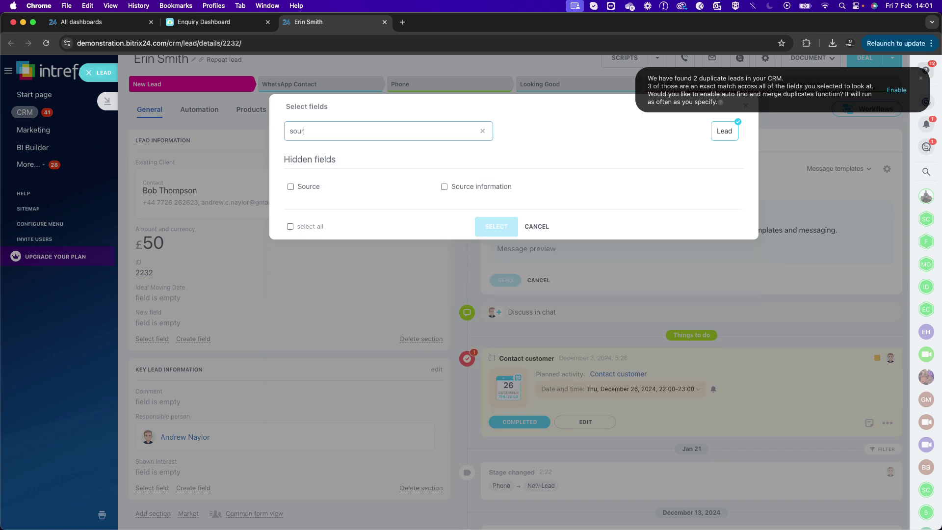
left_click(300, 187)
left_click(496, 225)
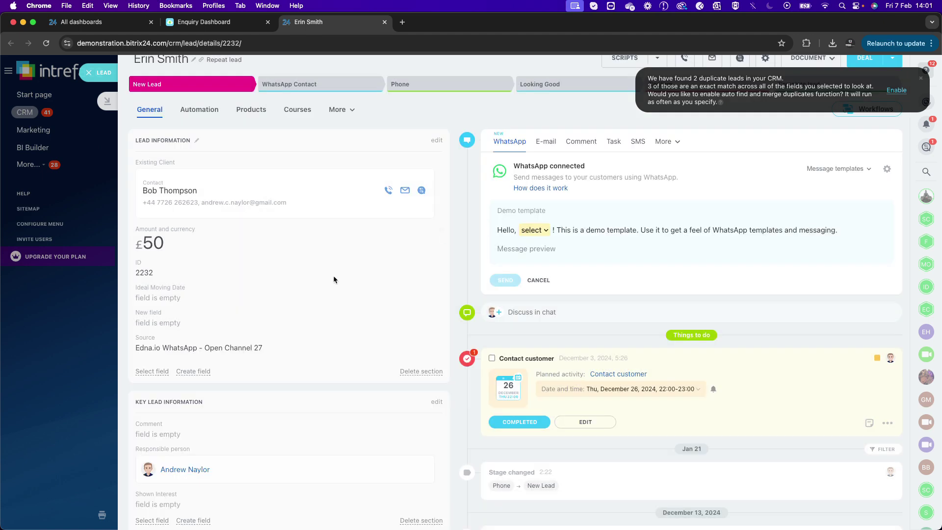
List the lead's Source options, then set the chart's Source name filter in BI Builder to Call and save it.
left_click(211, 347)
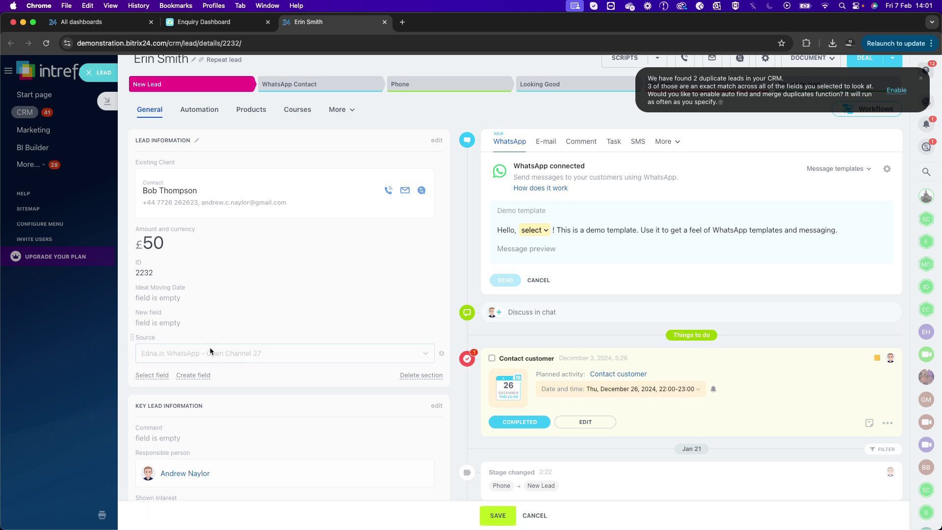
left_click(184, 353)
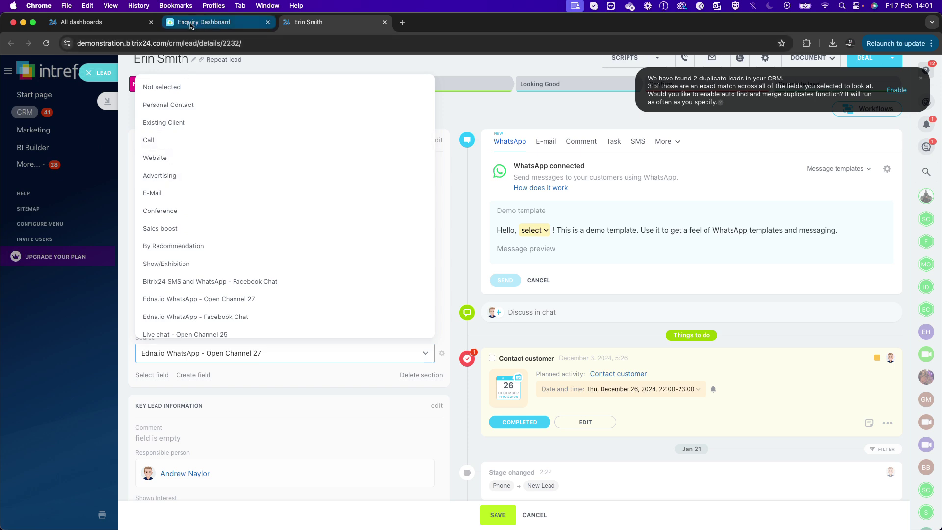
left_click(208, 22)
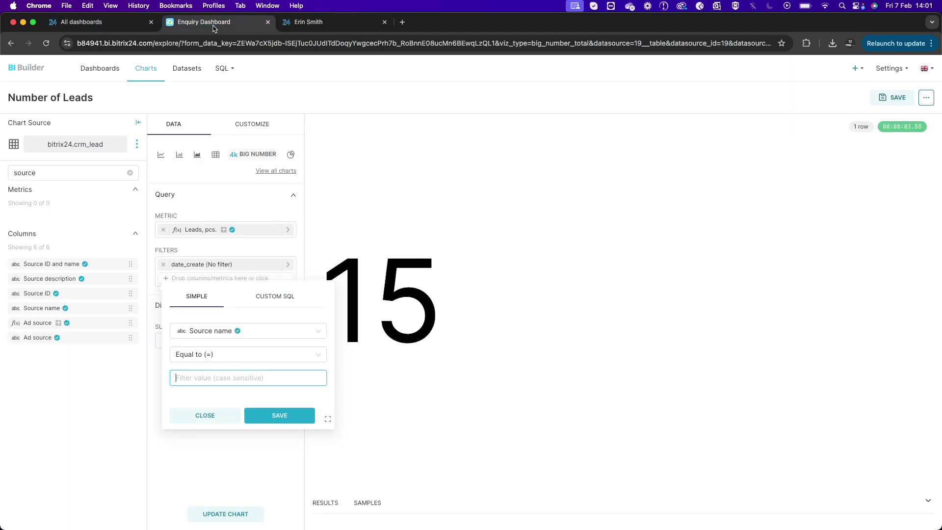
type("Call")
left_click(273, 415)
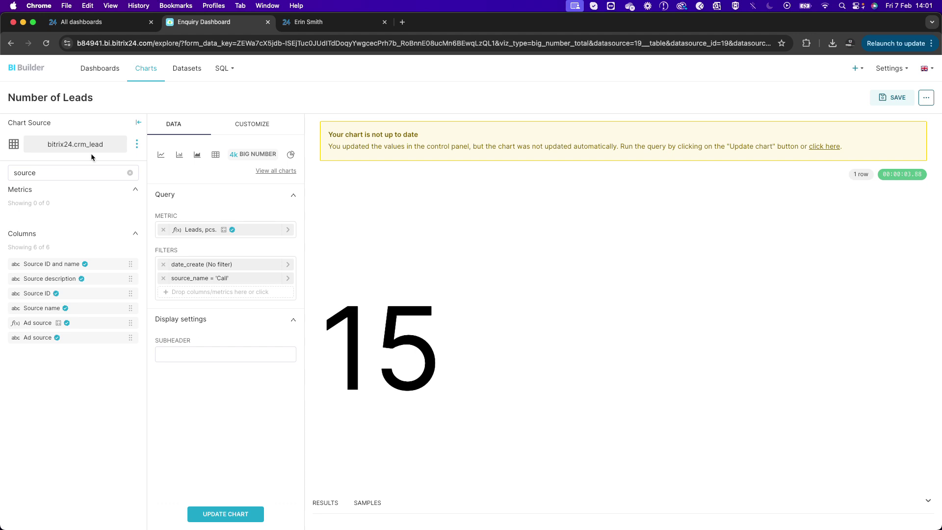
Rename the chart as Number of Leads from Calls and update it with the new filter.
left_click(74, 101)
type("from Calls")
left_click(224, 515)
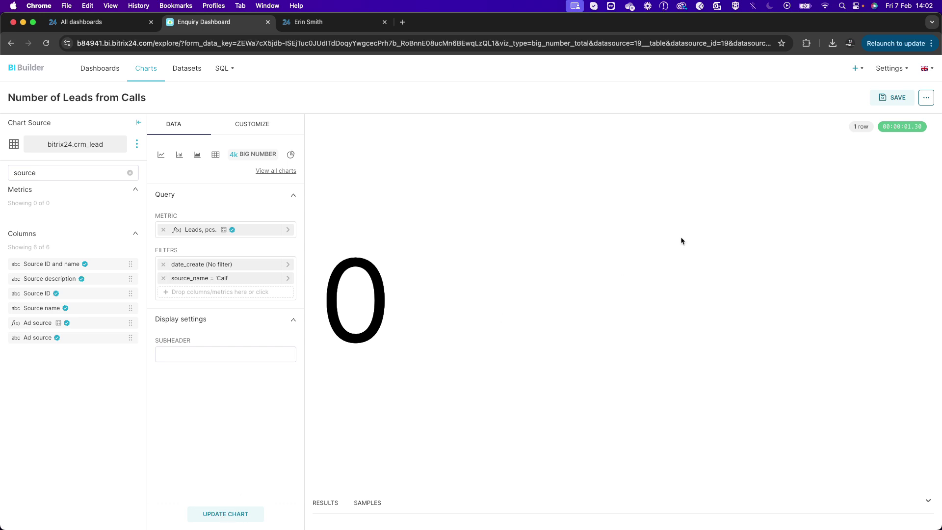
Save the chart and add it to the Enquiry Dashboard.
left_click(895, 98)
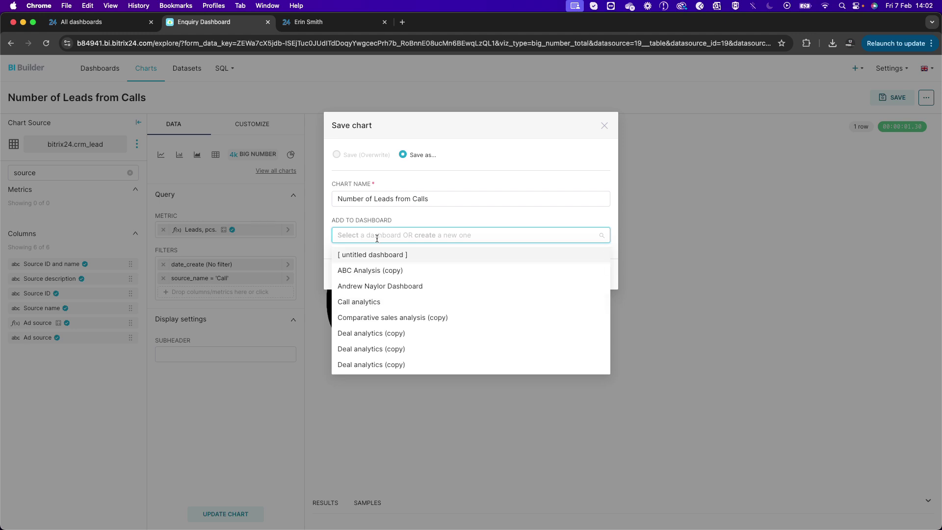
type("enq")
left_click(386, 271)
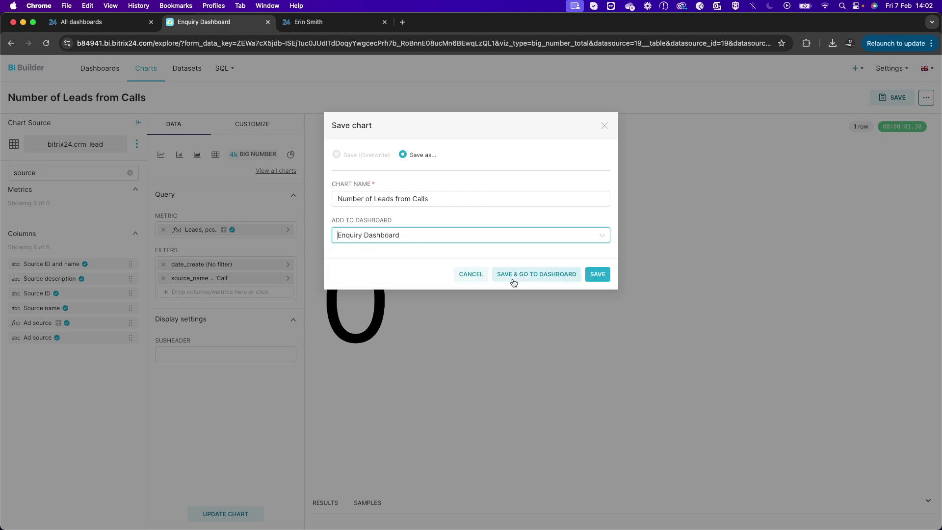
left_click(600, 278)
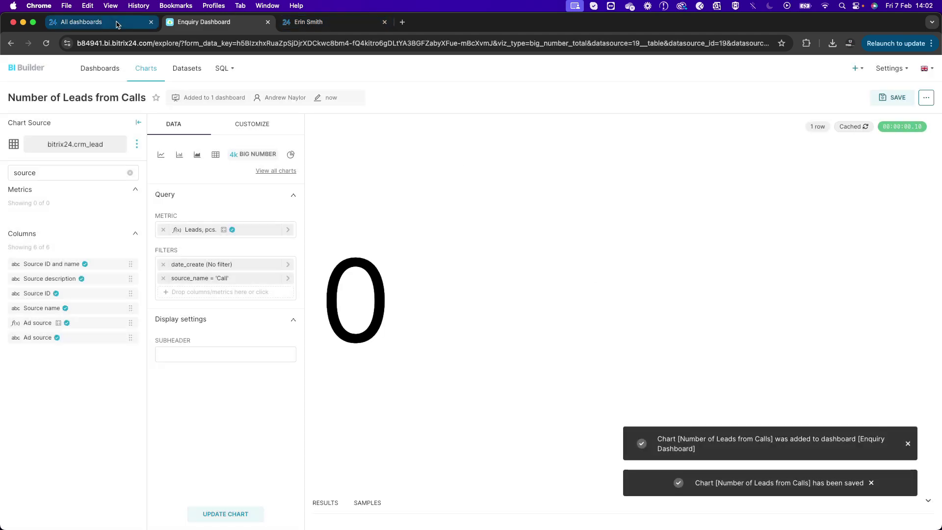
View the Enquiry Dashboard in the Bitrix24 portal and open it for editing in BI Builder.
left_click(98, 22)
left_click(170, 190)
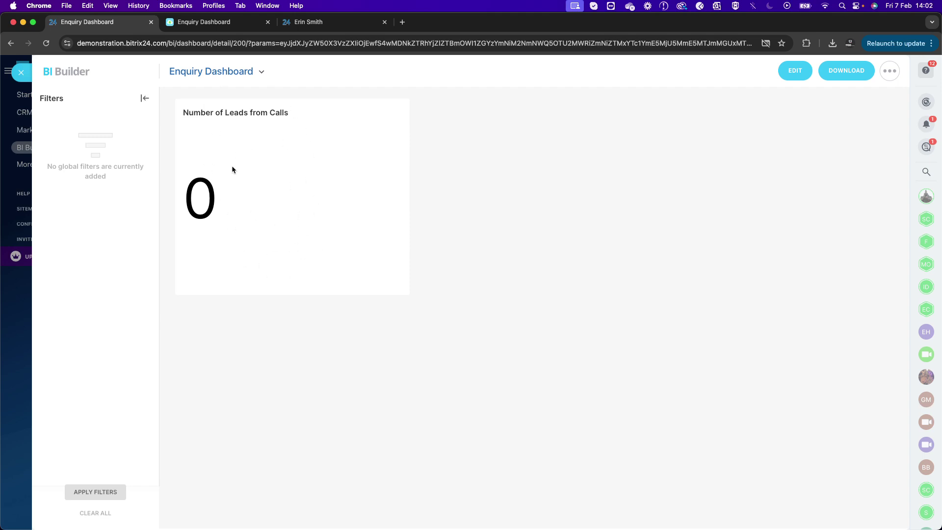
left_click(196, 22)
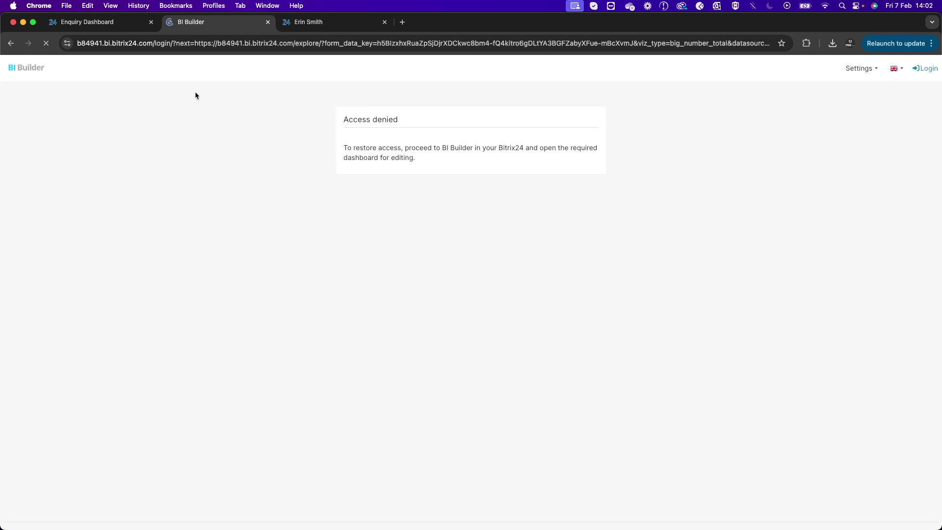
left_click(117, 28)
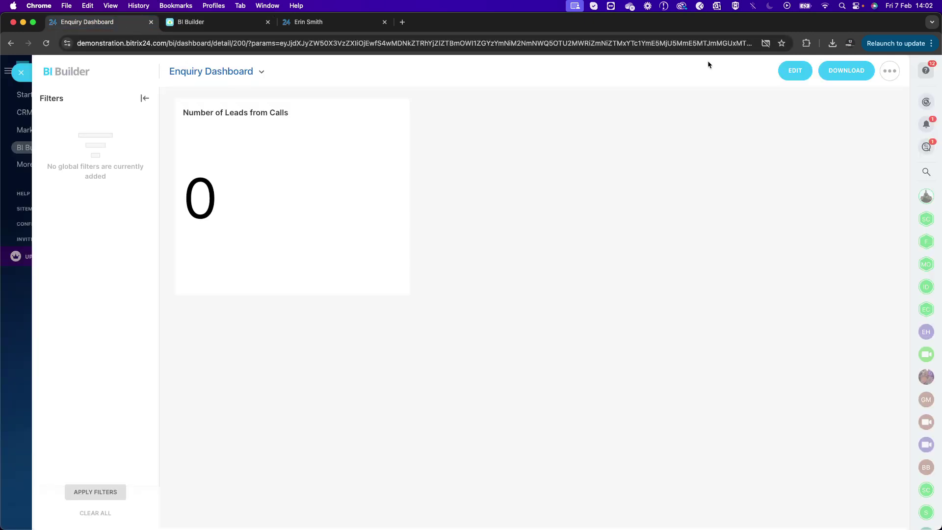
left_click(794, 70)
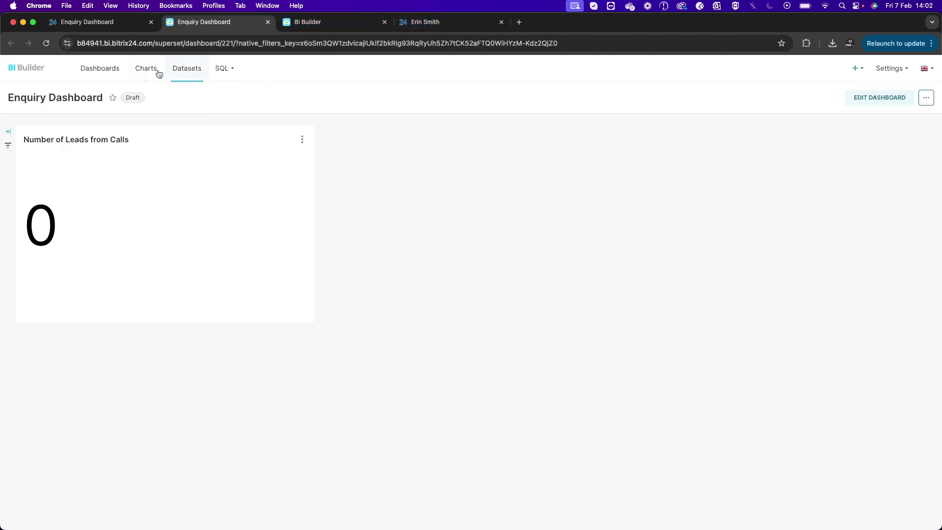
Create a new Bar Chart based on the crm_lead dataset.
left_click(152, 73)
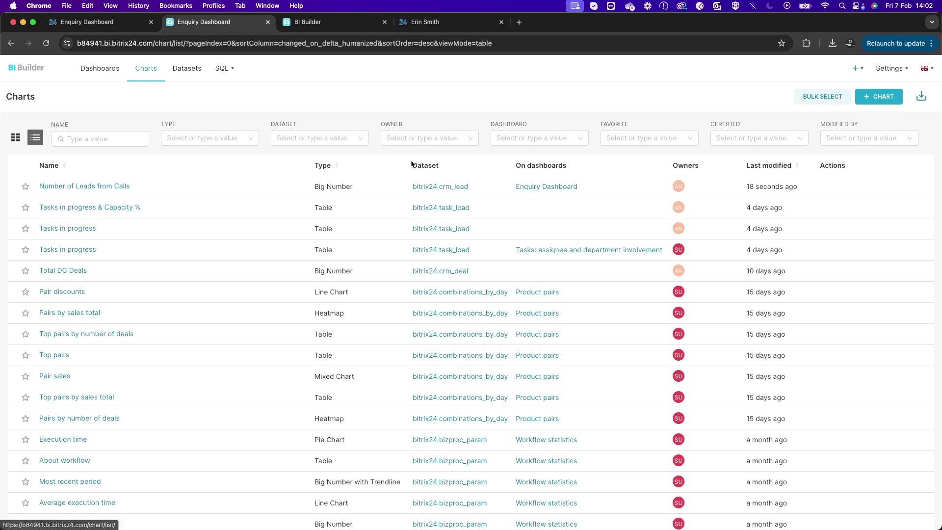
left_click(883, 97)
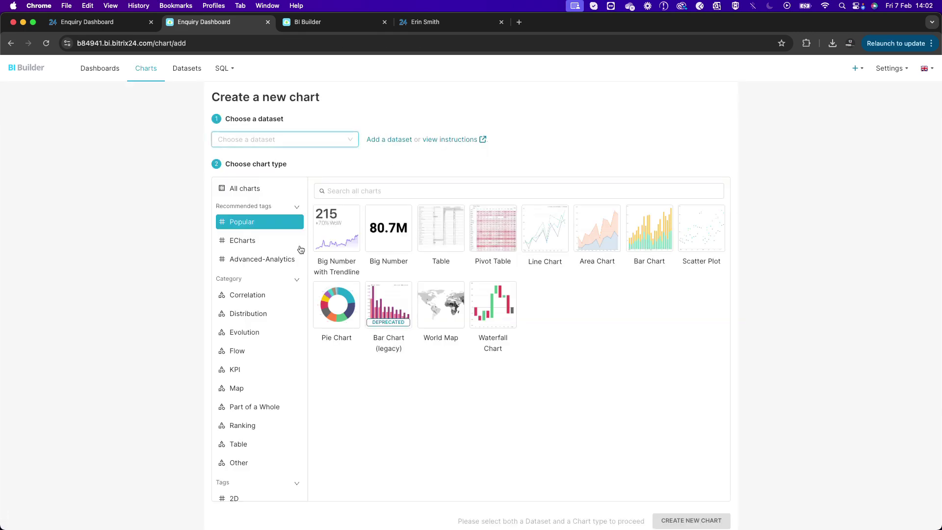
left_click(252, 141)
type("crm_le")
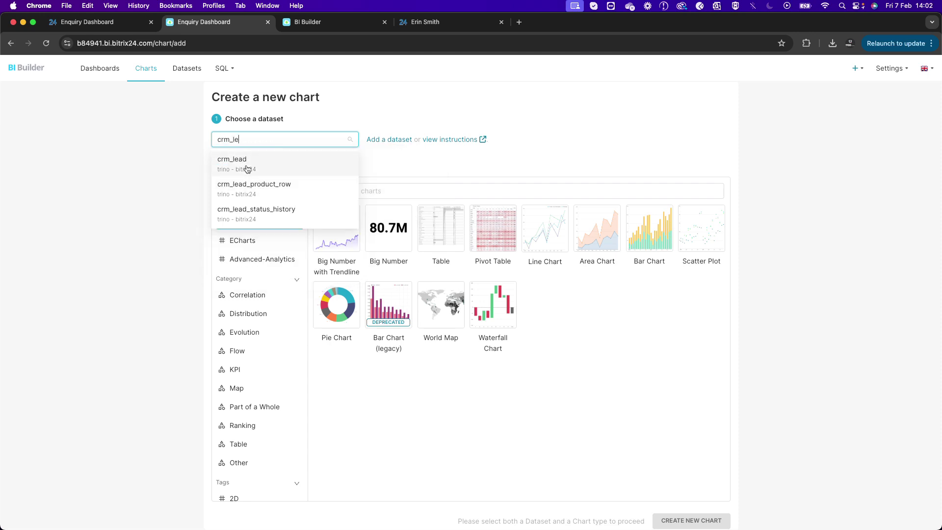
left_click(255, 166)
left_click(640, 246)
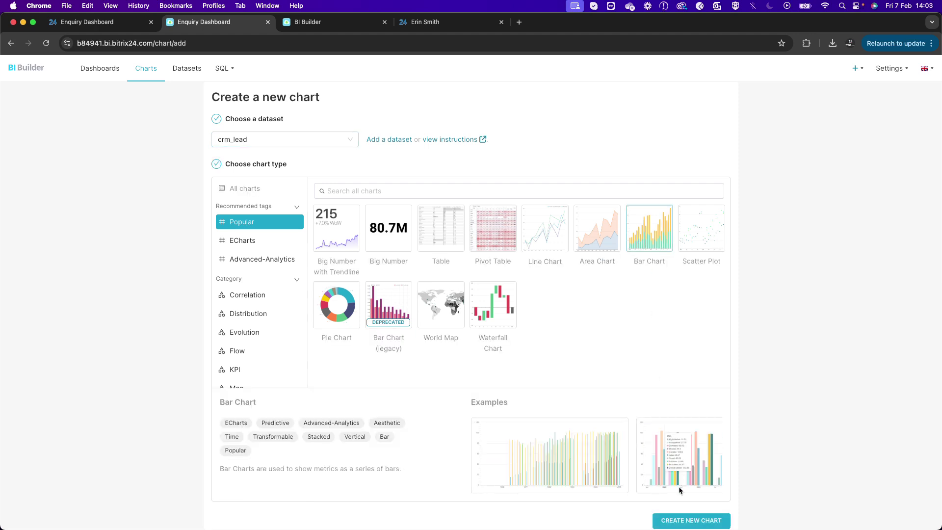
left_click(683, 521)
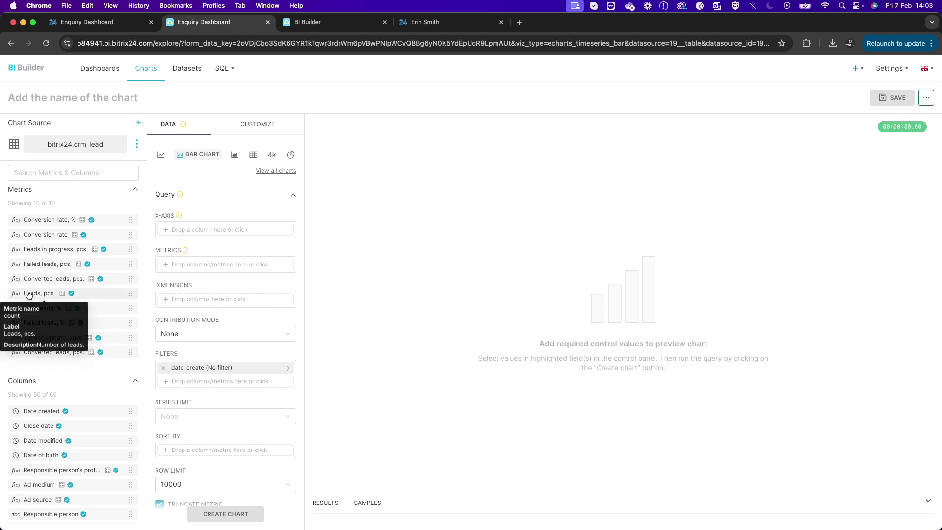
Set the metric to Leads, pcs. and the x-axis to the Responsible person name column (assigned_by_name), and generate the bar chart.
left_click_drag(25, 294, 216, 264)
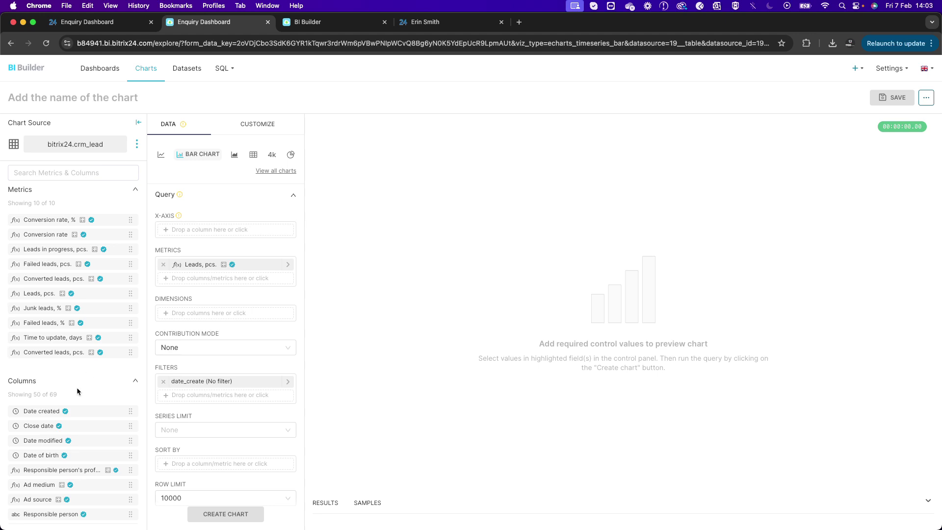
scroll(63, 454, "down", 1)
scroll(64, 471, "down", 3)
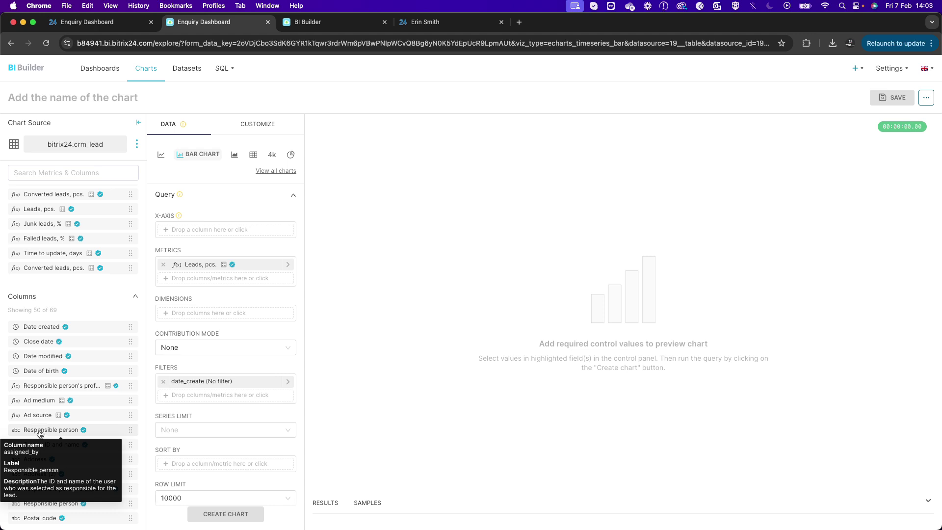
scroll(40, 432, "down", 2)
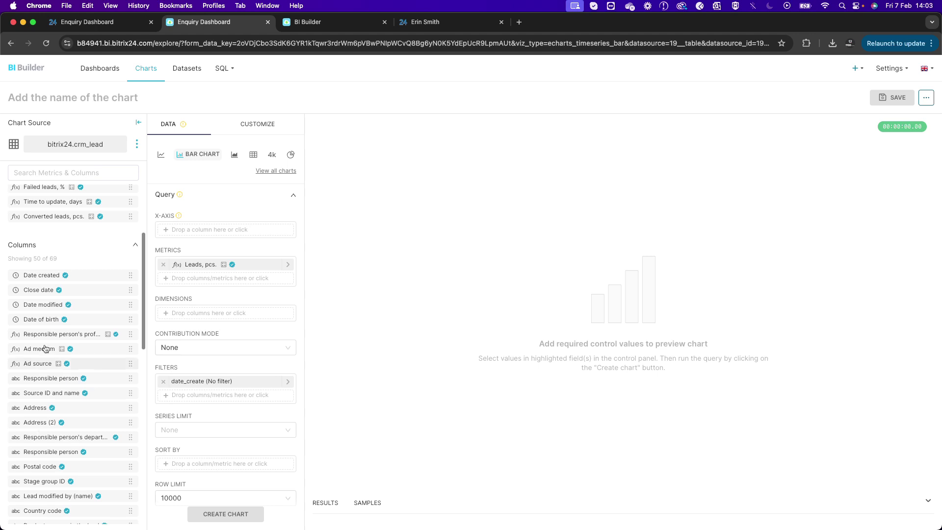
scroll(52, 247, "up", 3)
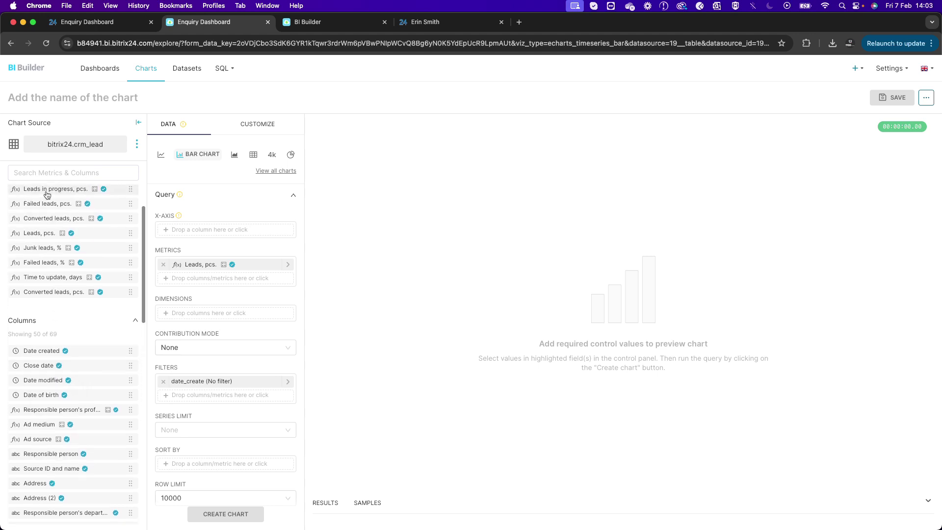
left_click(37, 172)
type("respons")
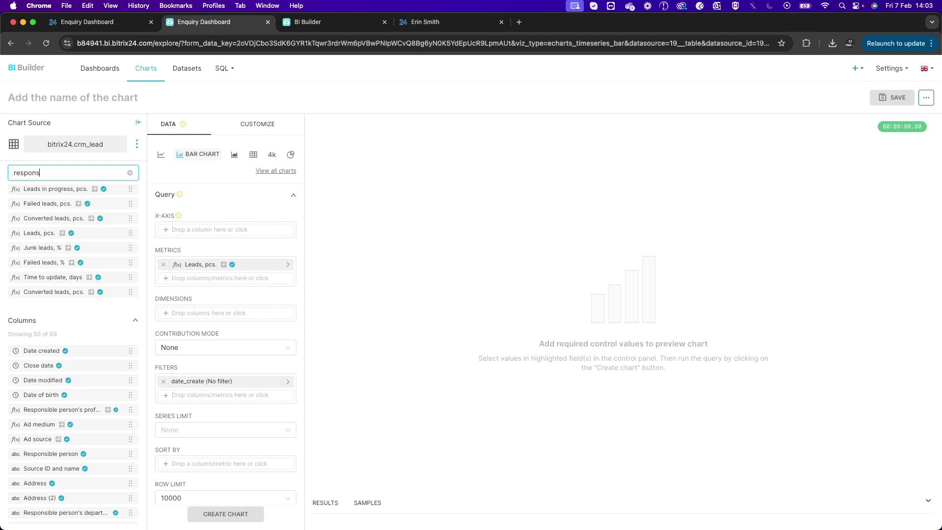
type("ible")
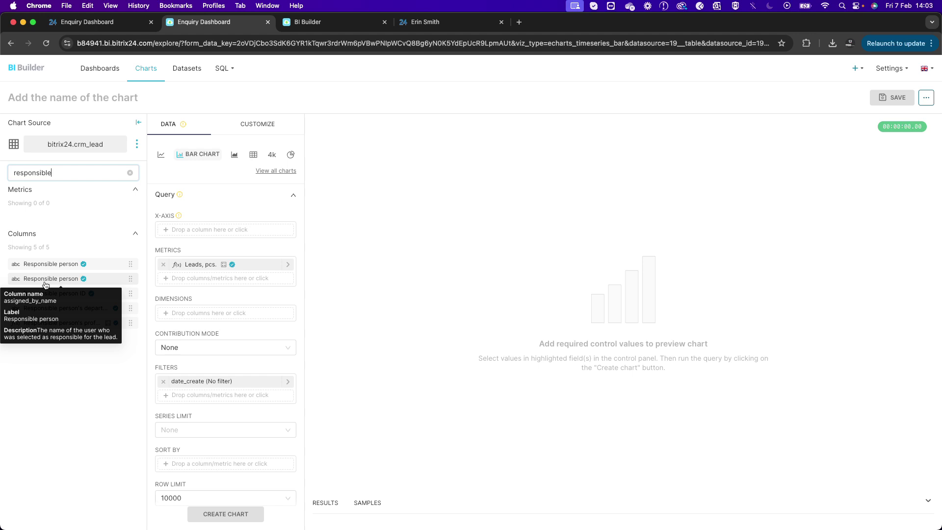
left_click_drag(45, 284, 199, 237)
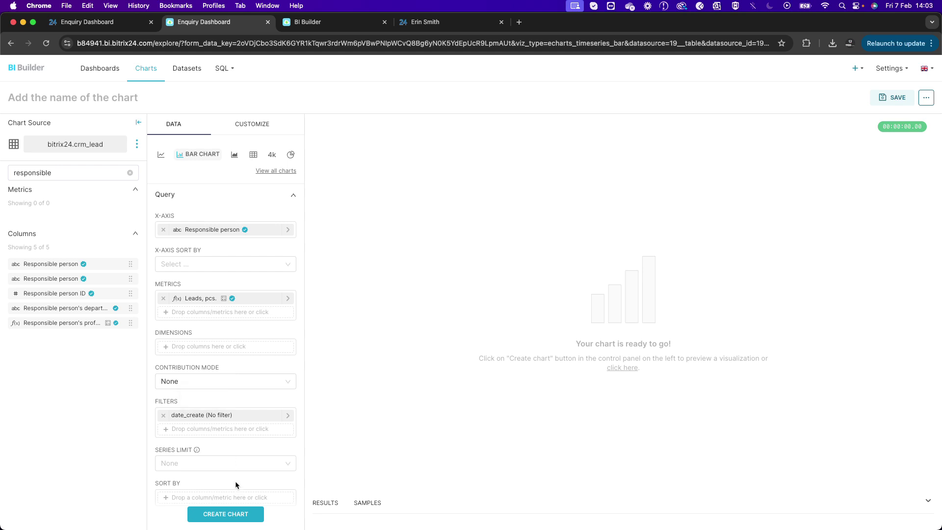
left_click(237, 517)
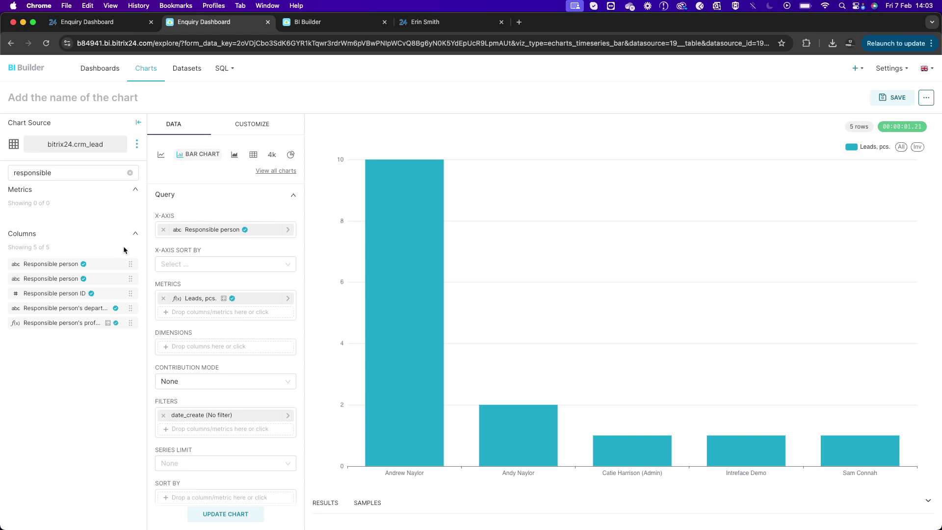
Close the leftover BI Builder tab and exit the open lead to return to the CRM leads board.
left_click(384, 22)
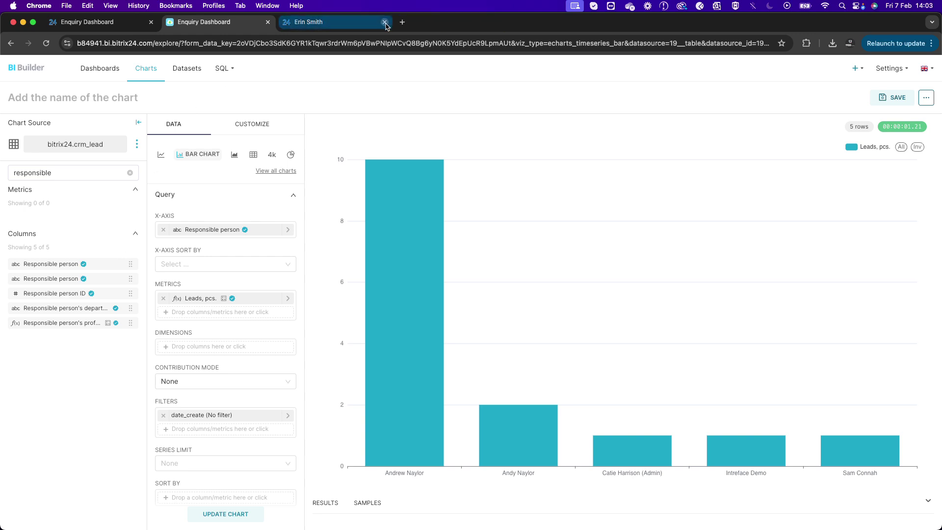
left_click(353, 27)
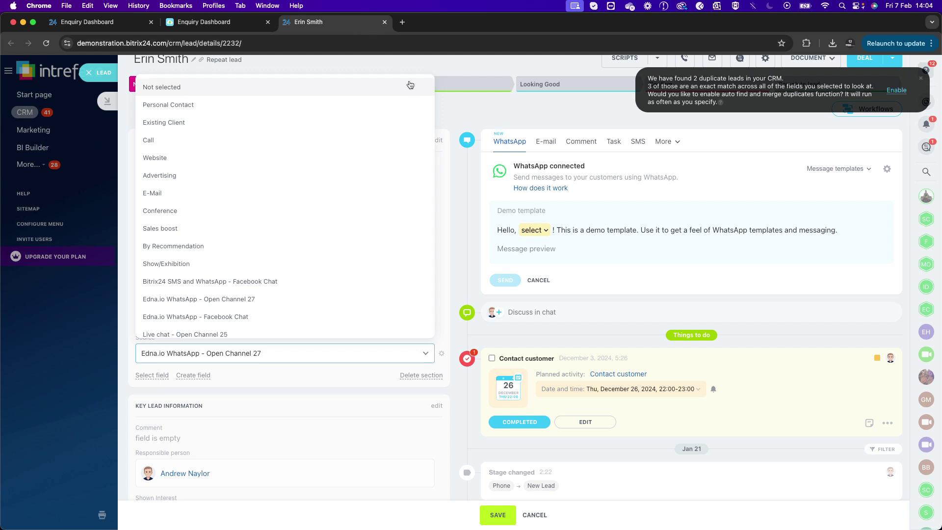
left_click(543, 118)
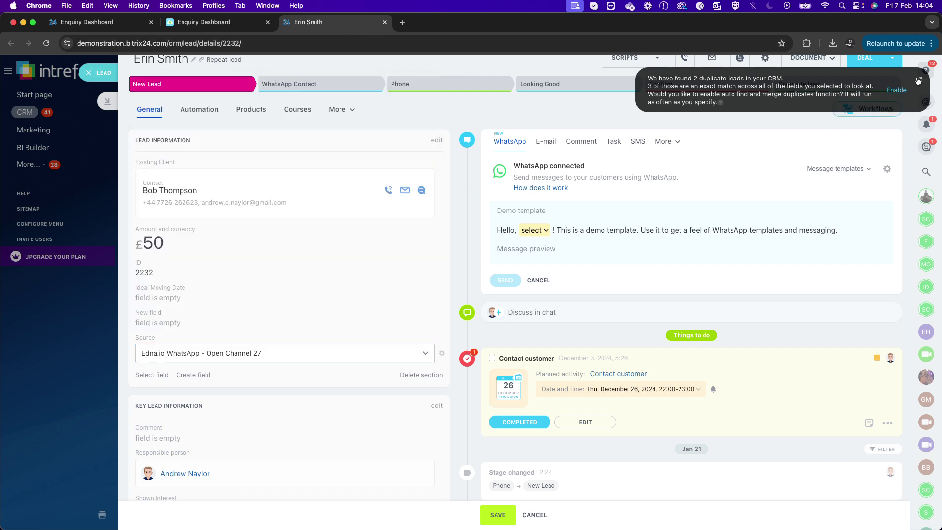
left_click(798, 88)
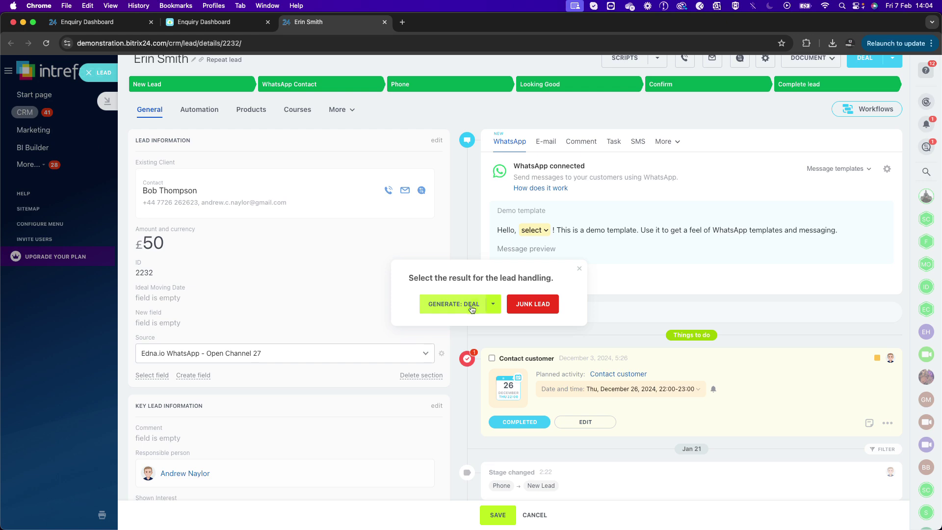
left_click(82, 78)
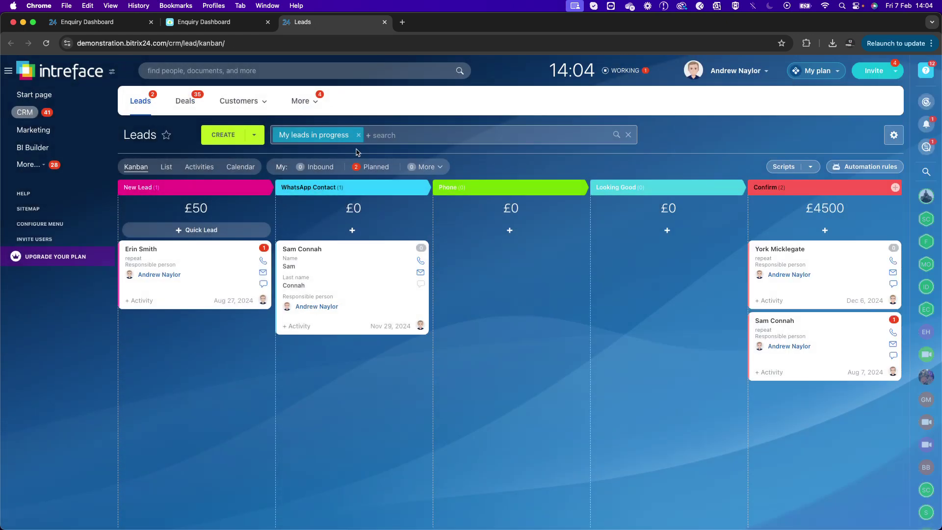
Filter the CRM leads board to successful leads to read the completed stage's name, and return to the unsaved bar chart.
left_click(384, 135)
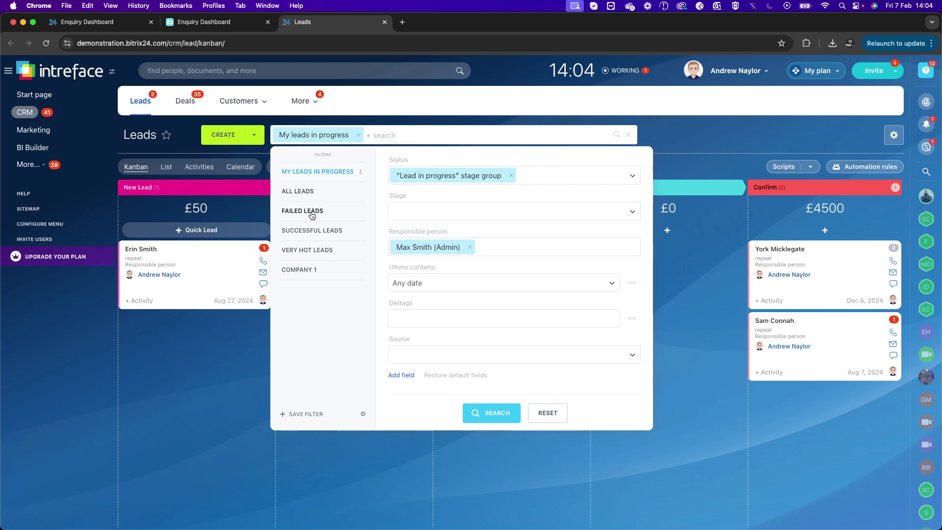
left_click(308, 230)
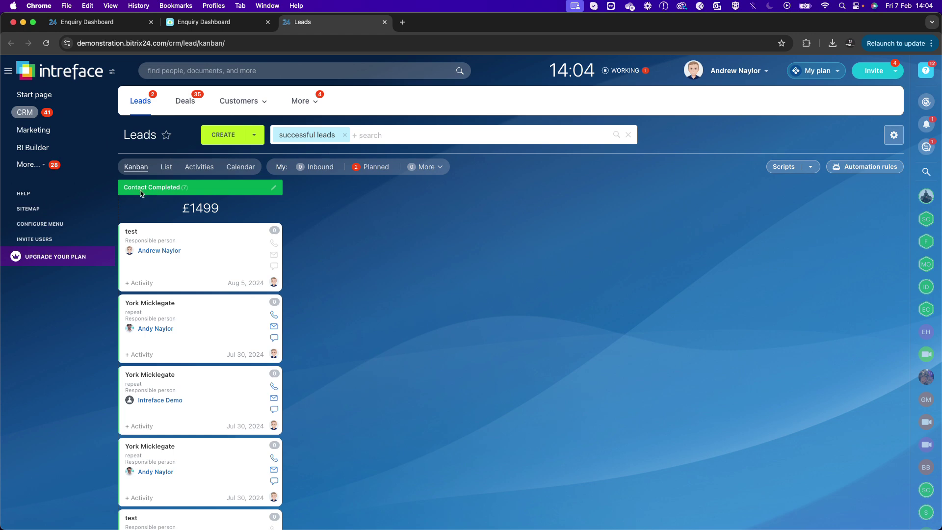
left_click(128, 23)
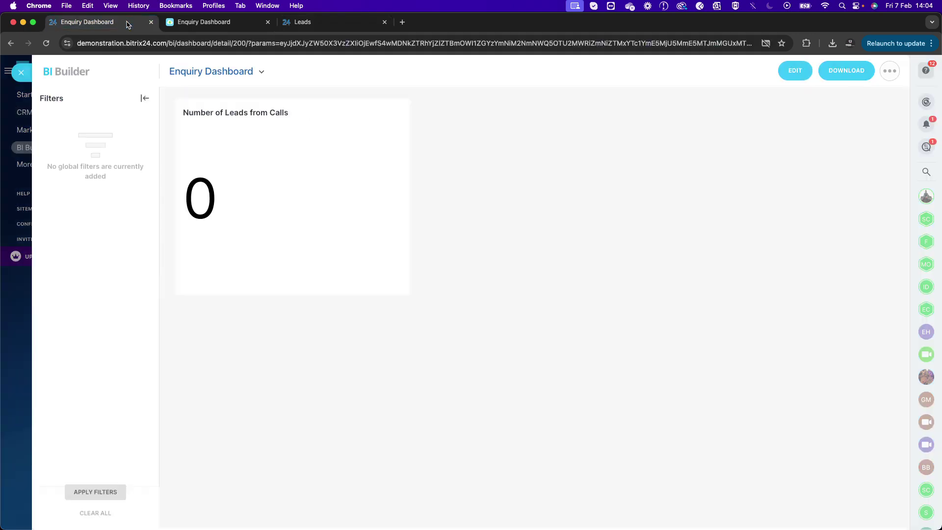
left_click(186, 21)
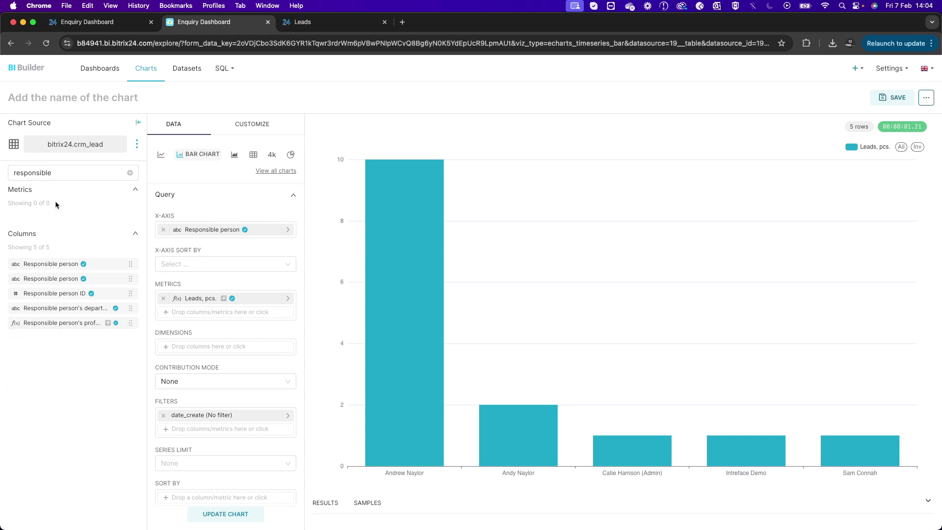
Filter the bar chart to leads whose Stage name is equal to Contact Completed, and update the chart.
left_click_drag(52, 172, 2, 168)
type("stage")
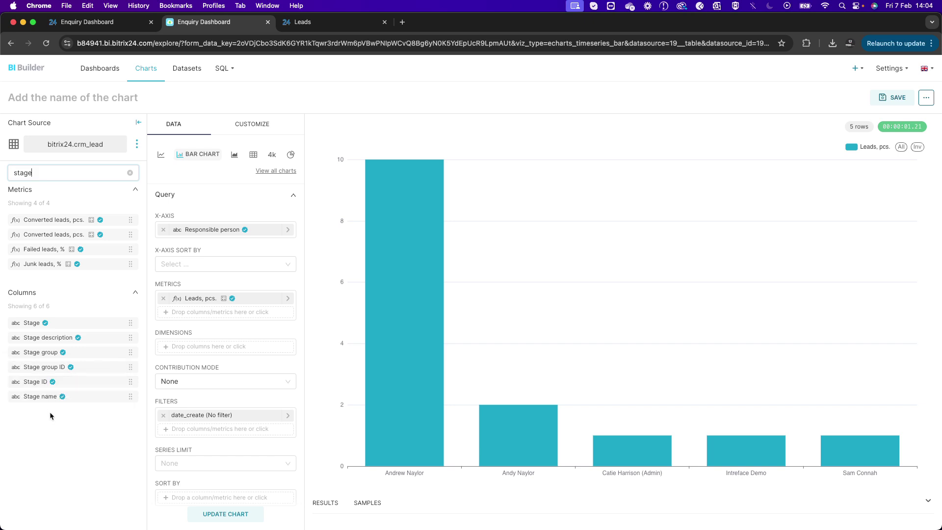
mouse_move(40, 403)
left_click_drag(40, 402, 216, 429)
left_click(215, 369)
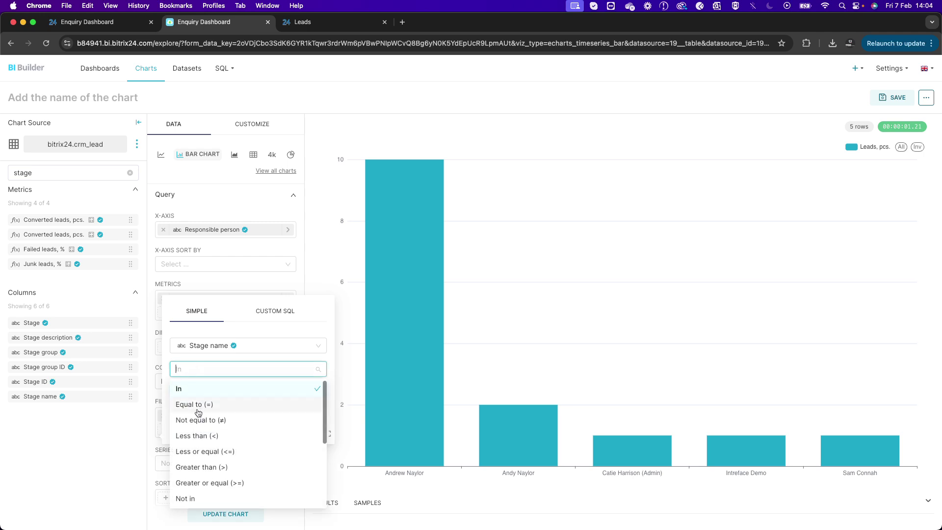
left_click(199, 410)
type("Contact Completed")
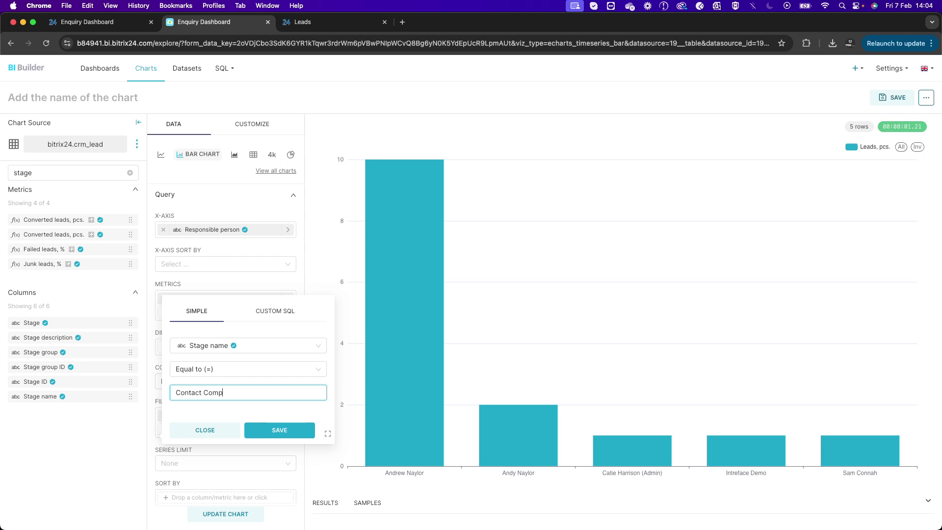
left_click(278, 431)
left_click(232, 514)
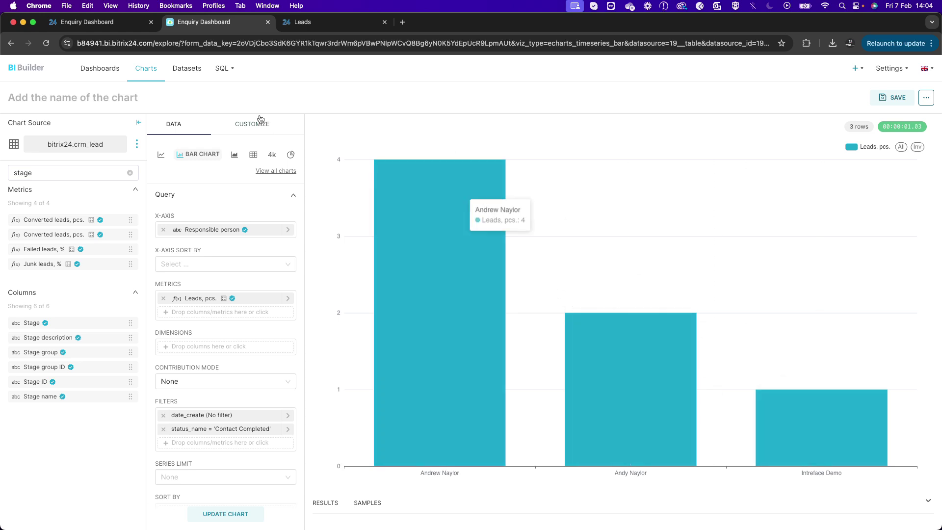
Name the chart Won Leads Per Sales Agent.
left_click(40, 92)
type("Wo")
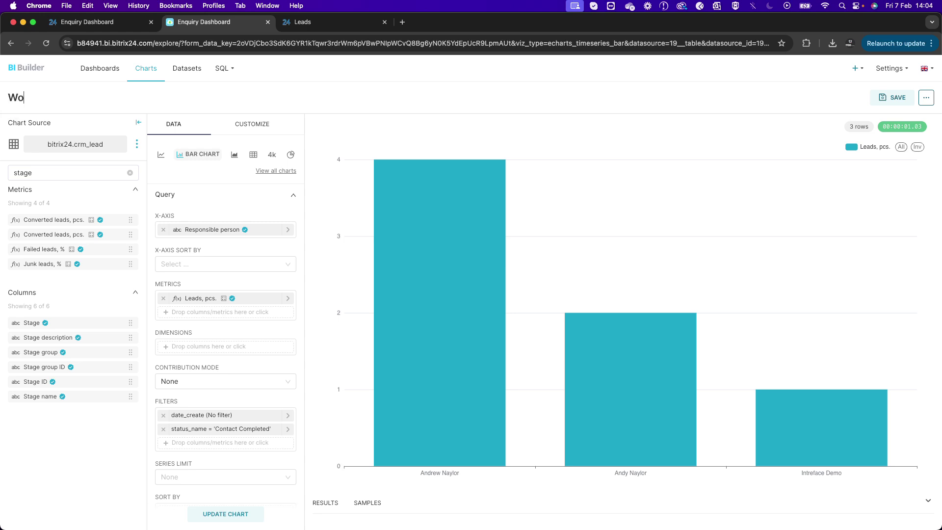
type("n Leads Per Sales Agent")
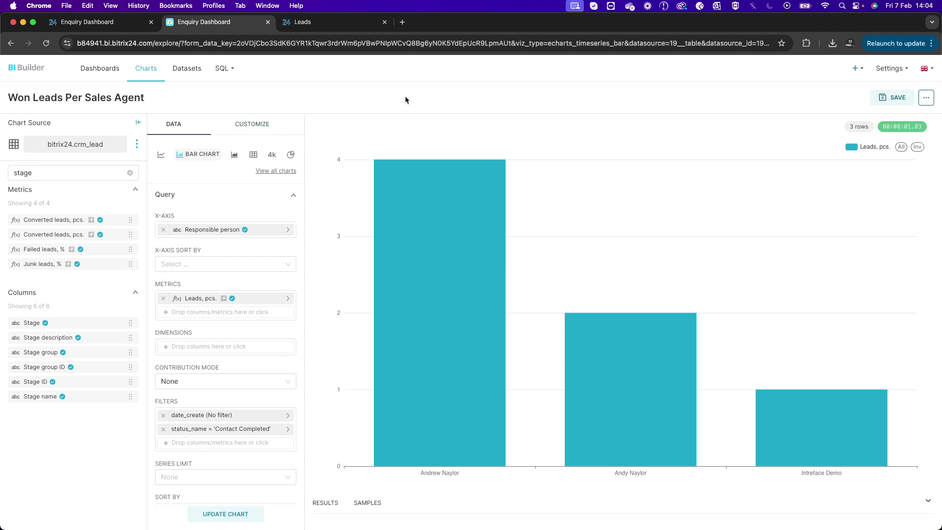
Save the chart, add it to the Enquiry Dashboard, and go to that dashboard.
left_click(894, 98)
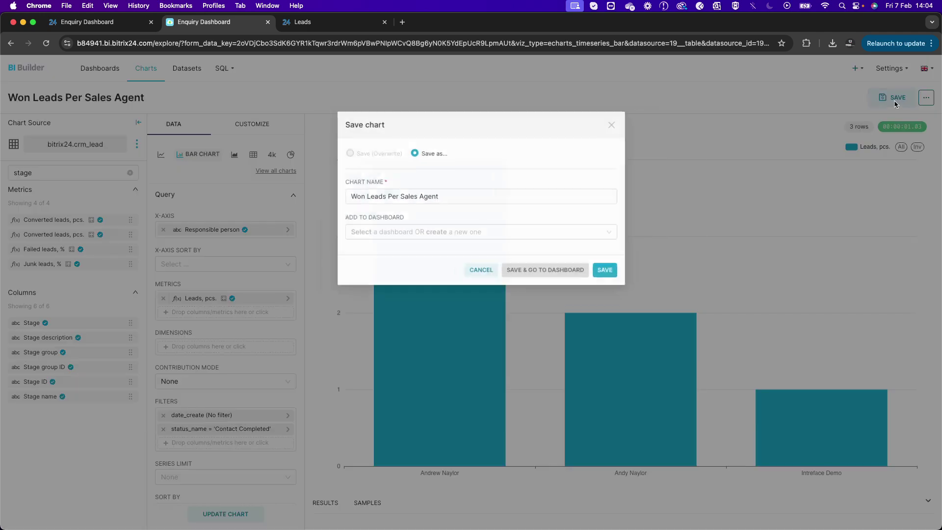
left_click(433, 235)
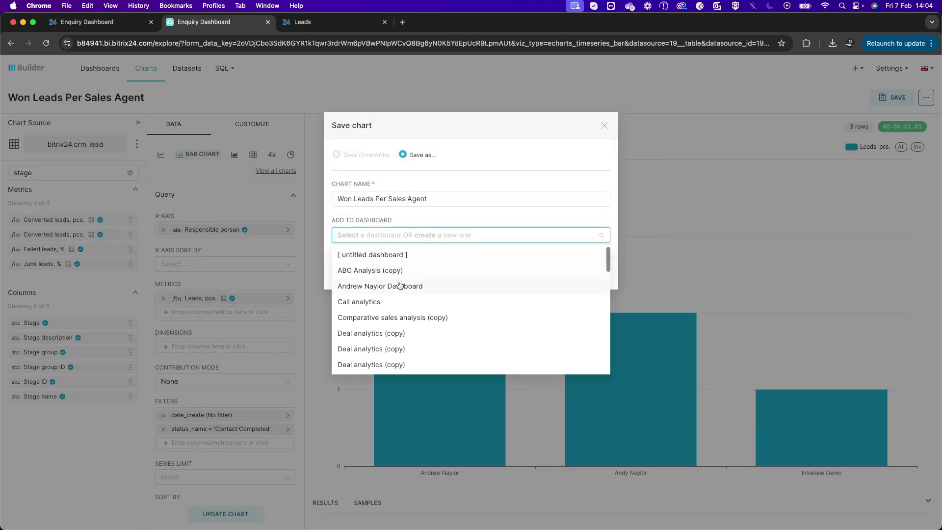
type("enqury")
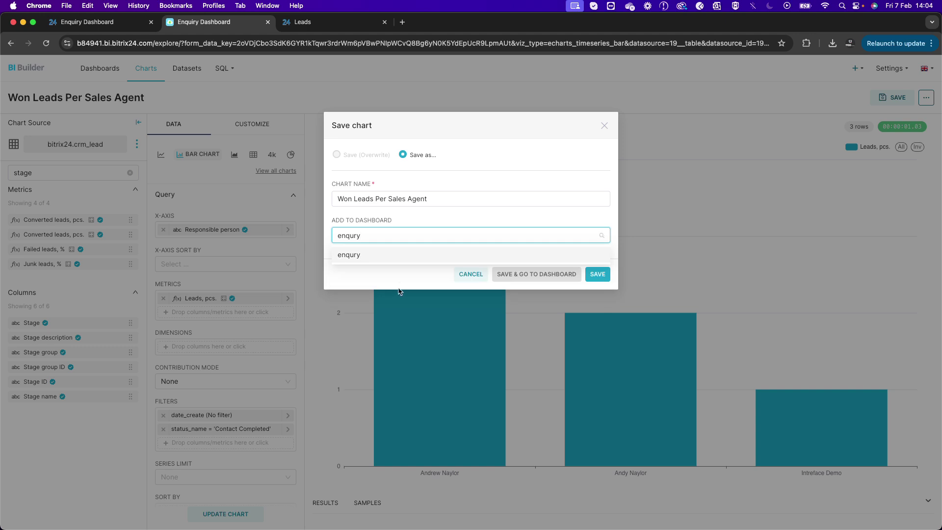
key("BackSpace")
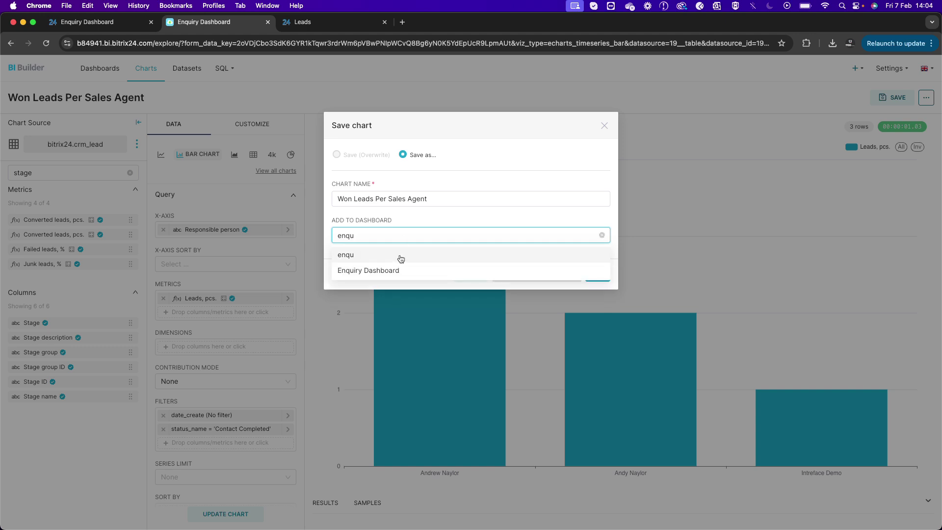
left_click(369, 271)
left_click(553, 275)
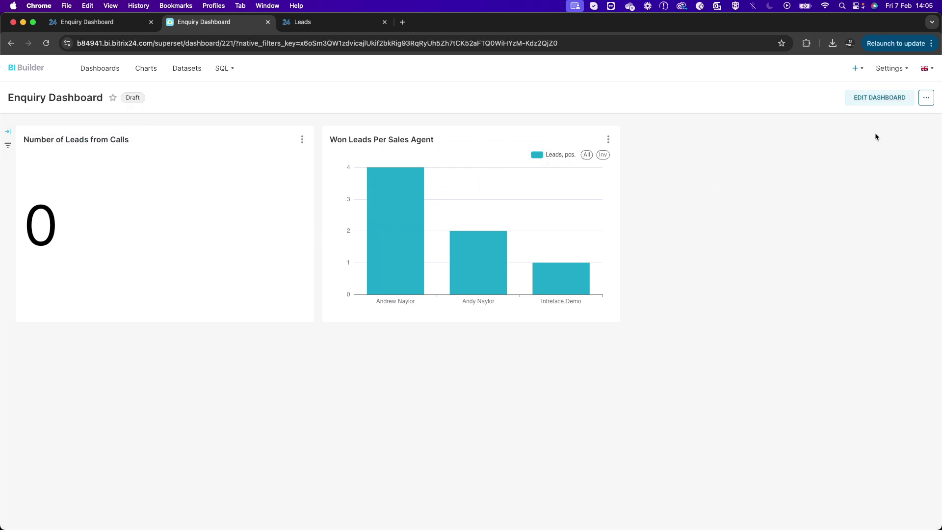
Shrink the Number of Leads from Calls chart, widen Won Leads Per Sales Agent to fill the row, and save the dashboard layout.
left_click(867, 99)
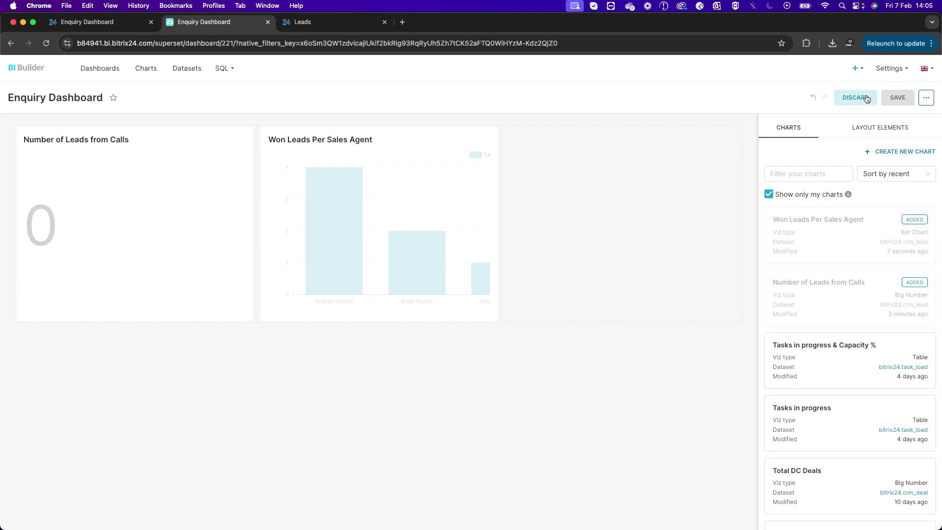
left_click_drag(497, 275, 743, 267)
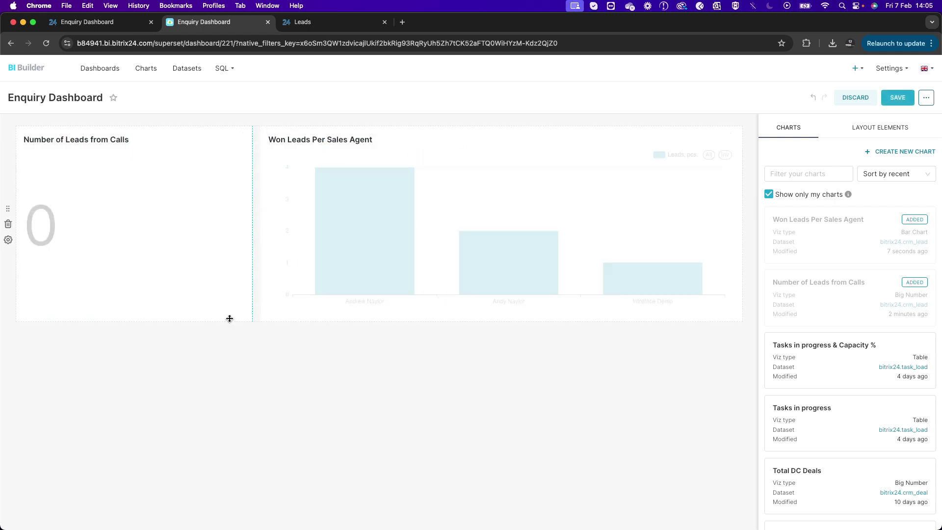
left_click_drag(230, 320, 125, 177)
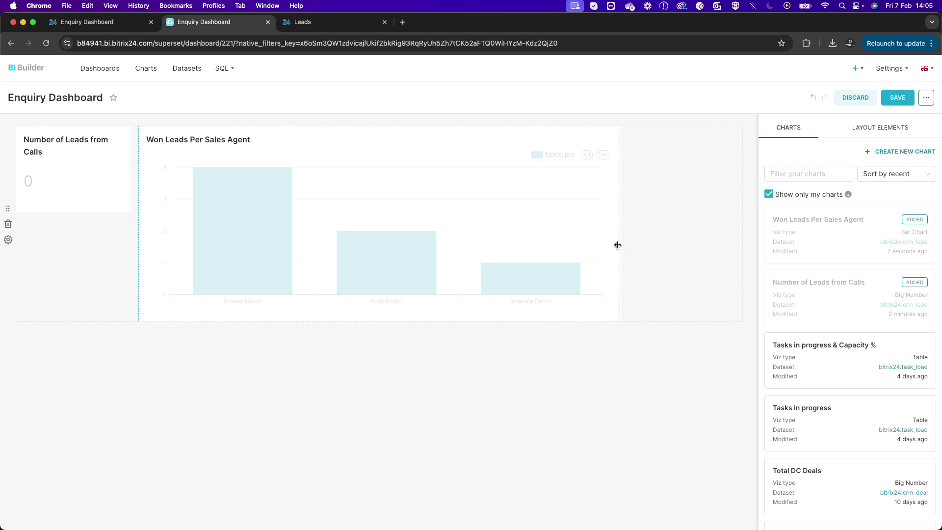
left_click_drag(617, 245, 738, 255)
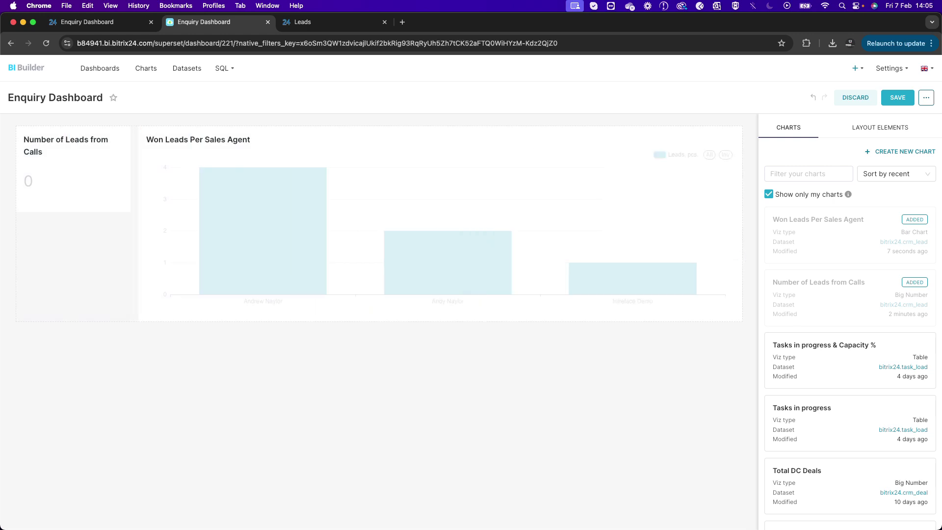
left_click(897, 98)
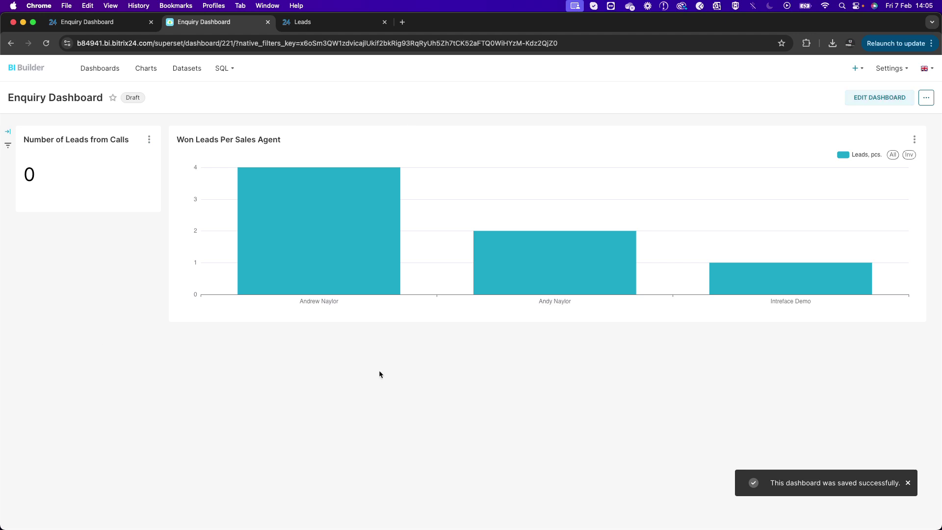
Add a Time range filter named Date Created to the dashboard and save it.
left_click(8, 134)
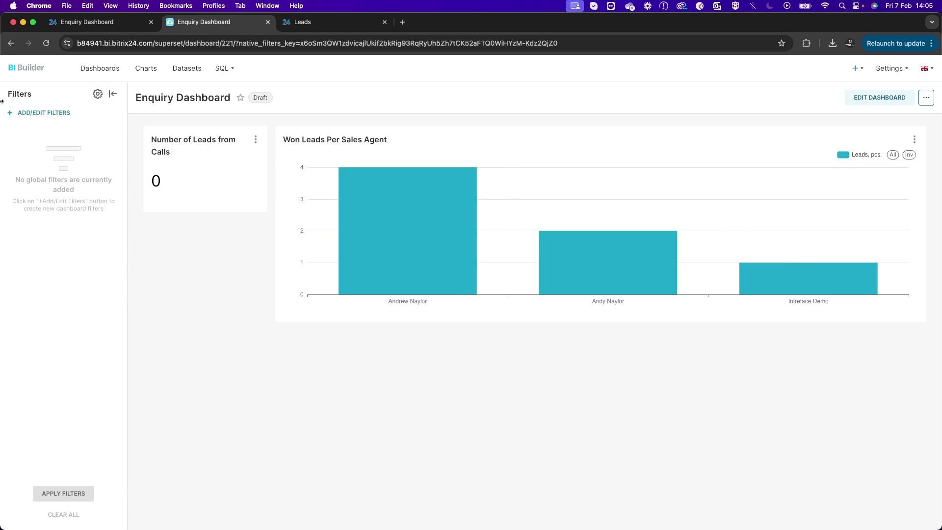
left_click(45, 114)
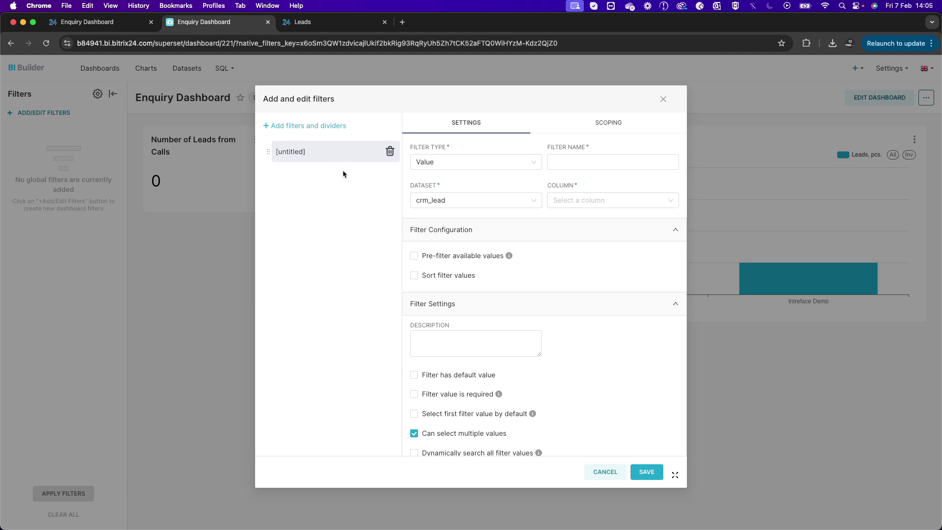
left_click(464, 160)
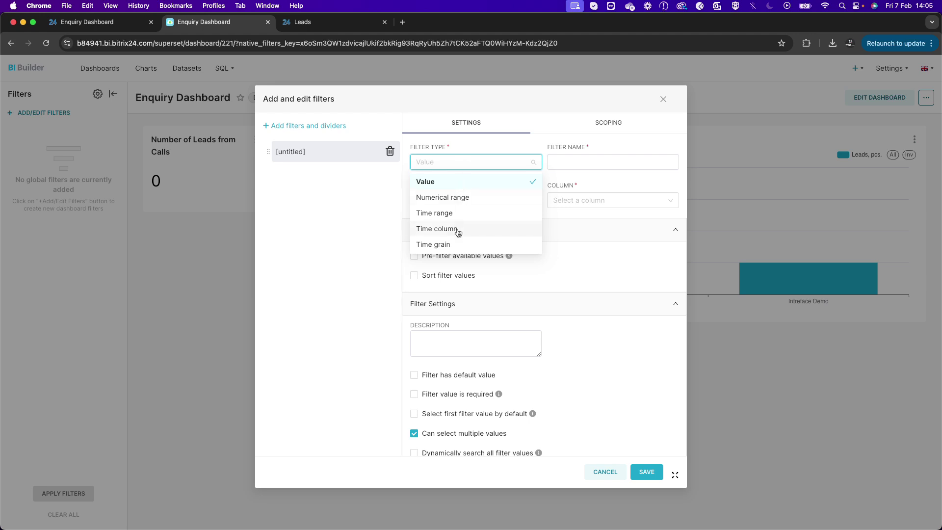
left_click(453, 214)
left_click(578, 162)
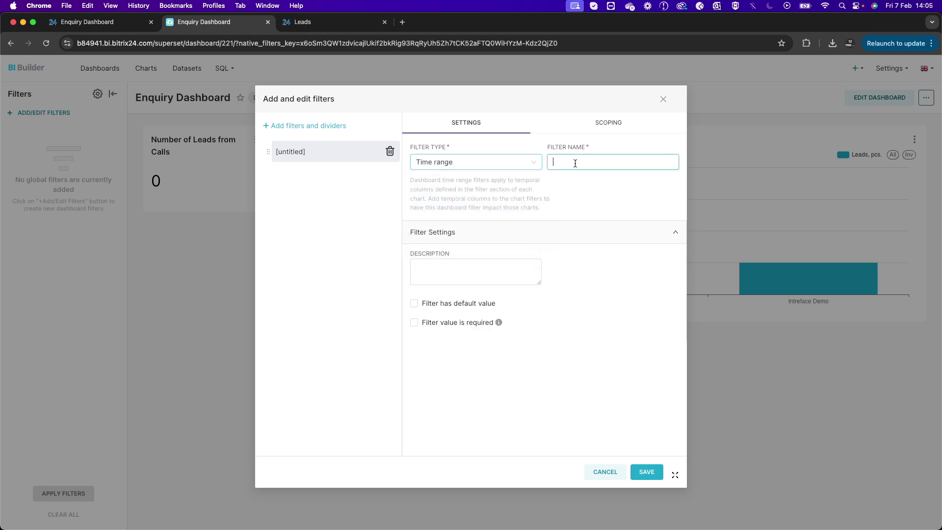
type("Date C")
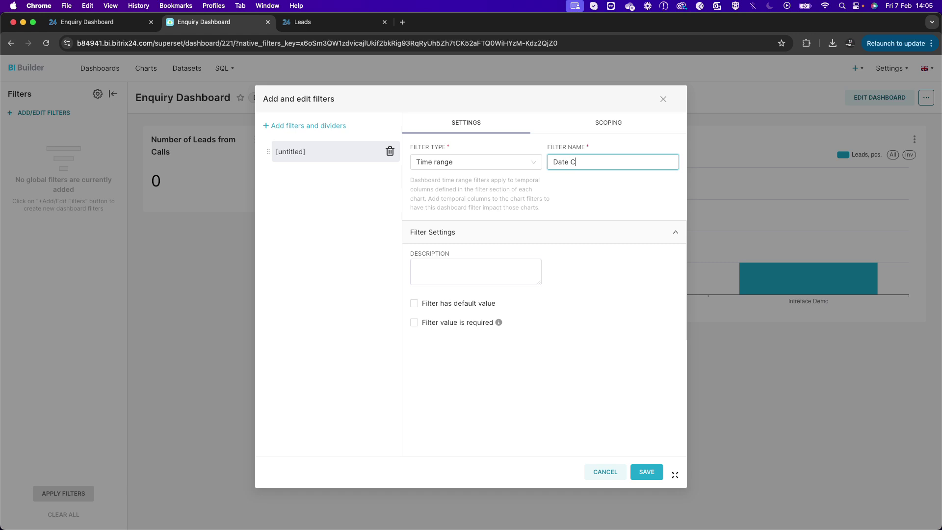
type("eateds")
type("ate")
type("d")
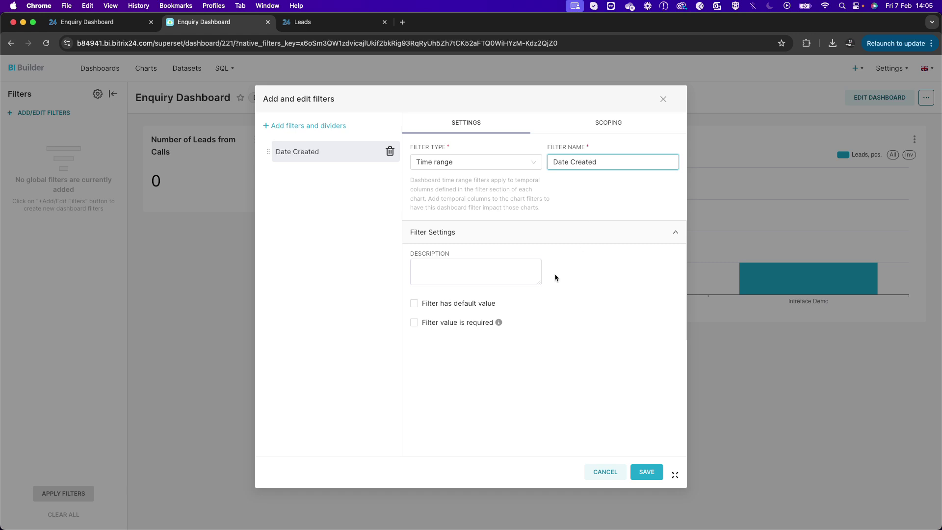
left_click(645, 472)
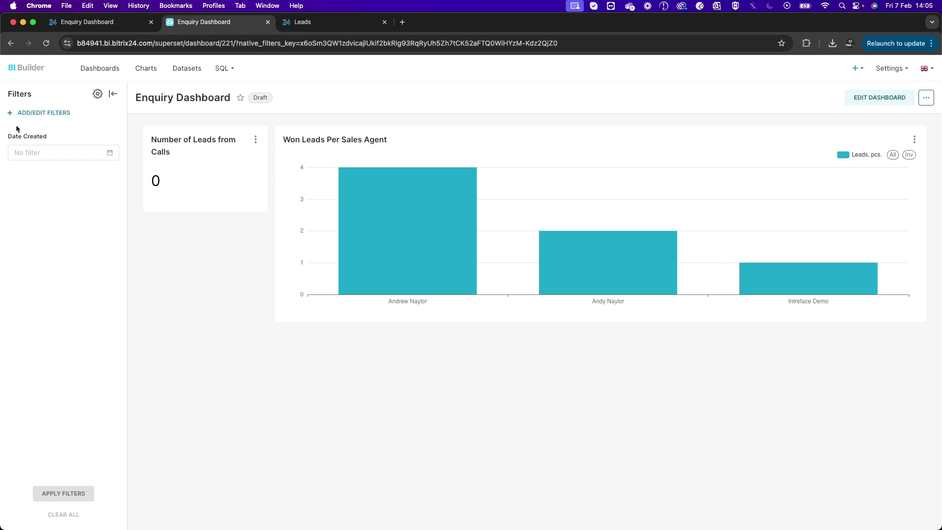
Set the Date Created filter's range type to Custom with a Specific Date/Time start.
left_click(110, 153)
left_click(157, 193)
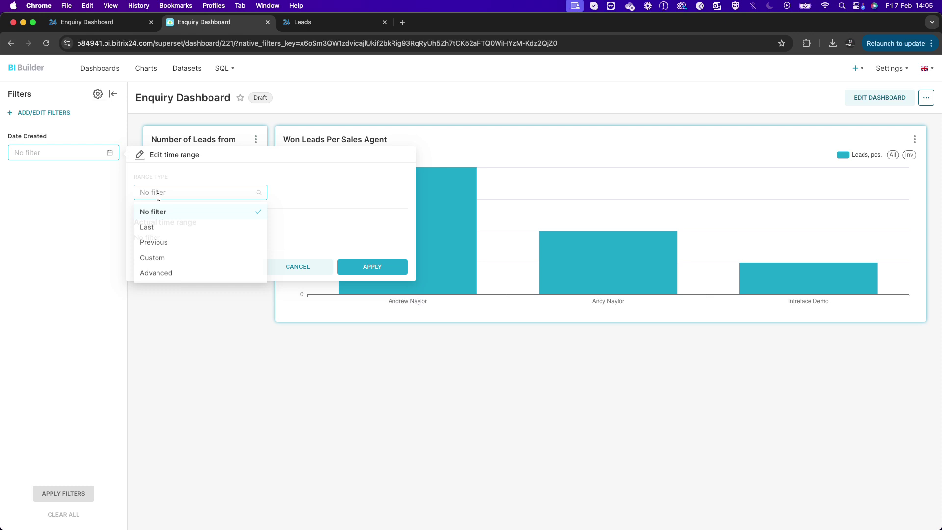
left_click(169, 259)
left_click(168, 256)
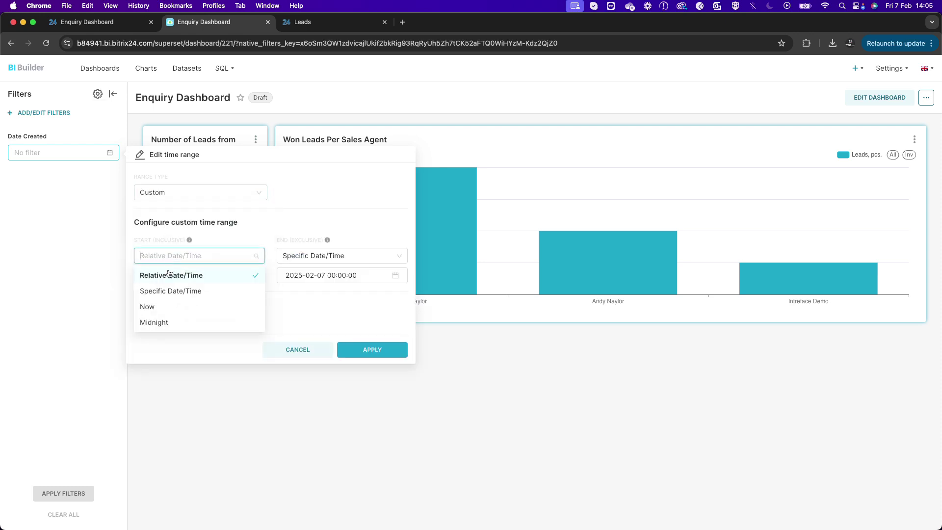
left_click(178, 290)
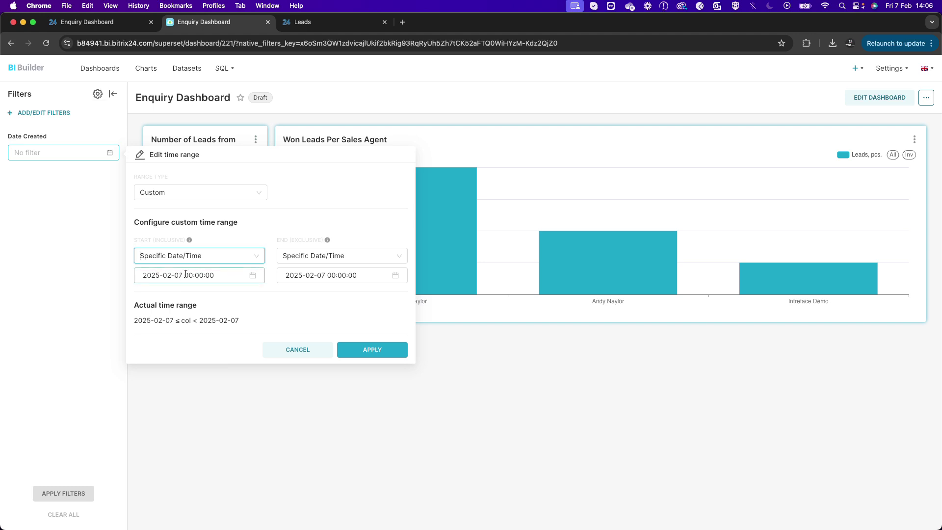
left_click(253, 275)
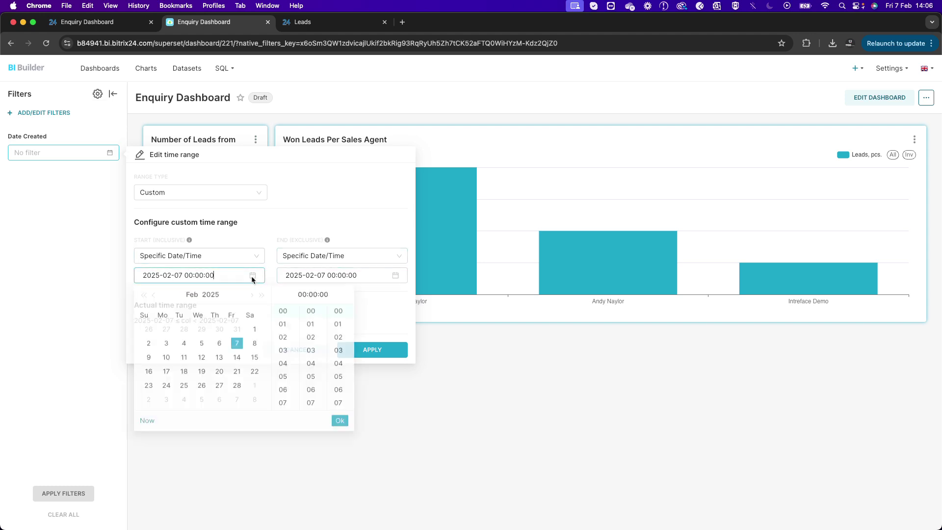
left_click(154, 296)
left_click(154, 296)
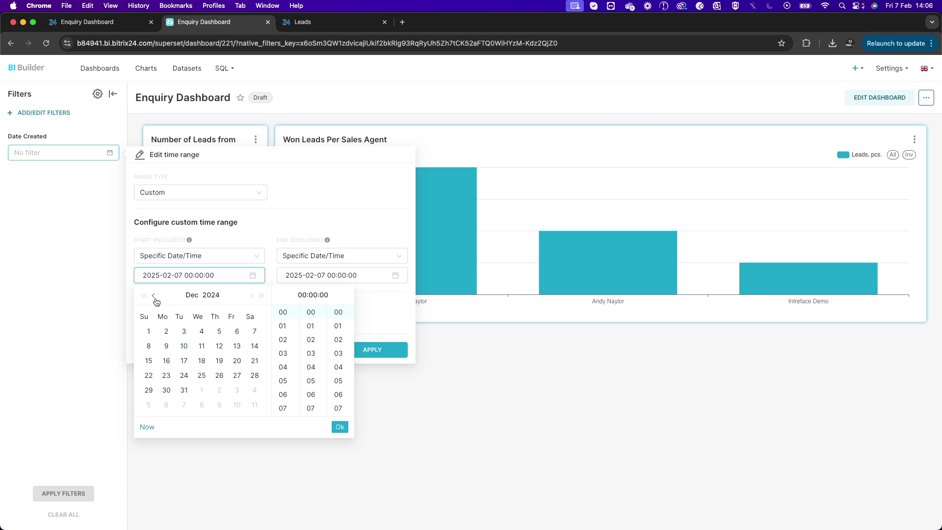
left_click(154, 295)
left_click(154, 296)
left_click(154, 295)
left_click(154, 296)
left_click(154, 296)
left_click(154, 296)
left_click(154, 296)
left_click(154, 296)
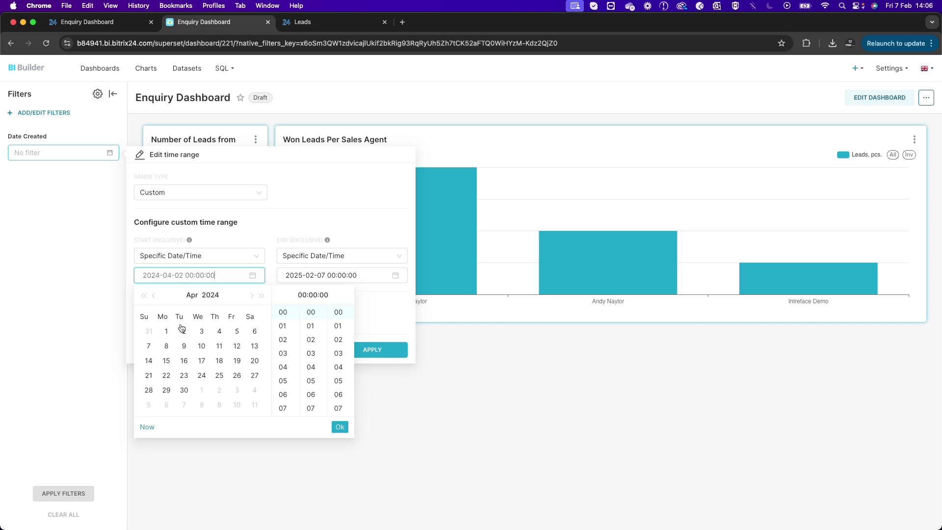
left_click(167, 332)
left_click(340, 427)
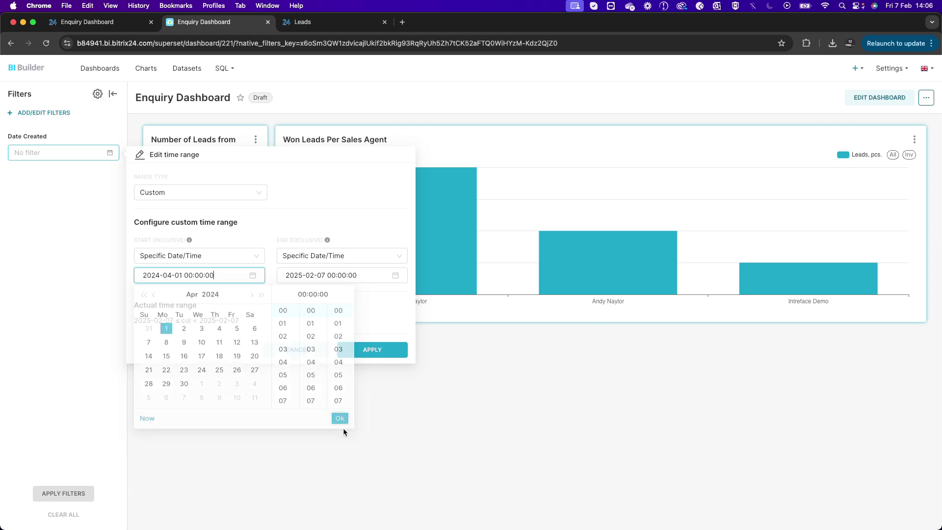
left_click(379, 354)
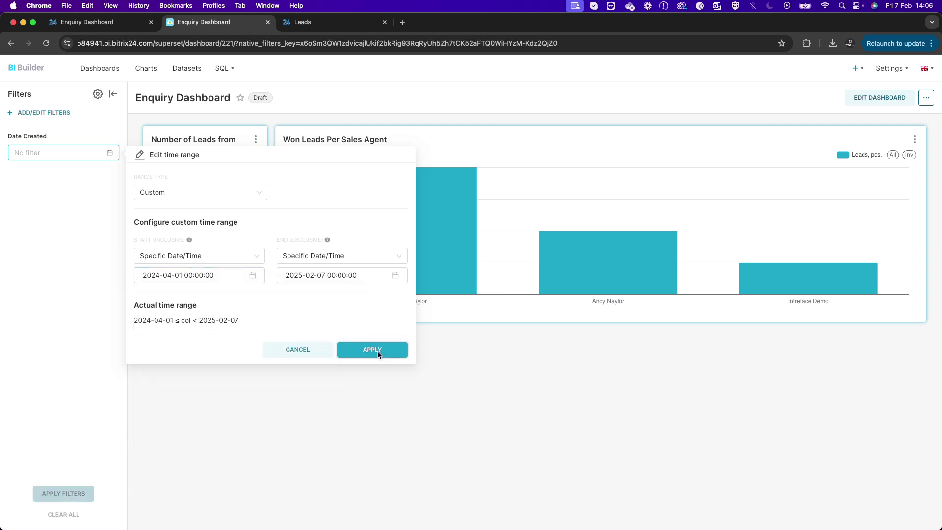
Apply the Date Created filter to the dashboard and check the applied-filter details on both charts.
left_click(74, 497)
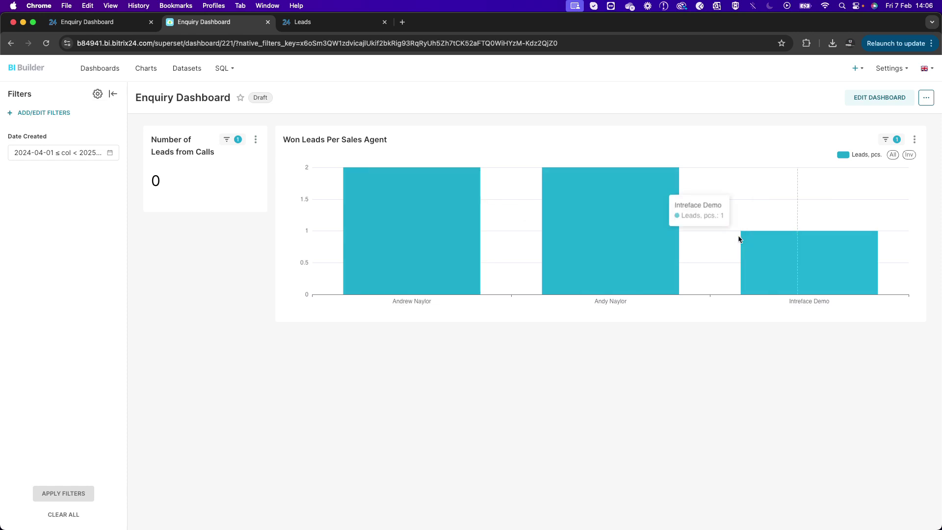
mouse_move(236, 141)
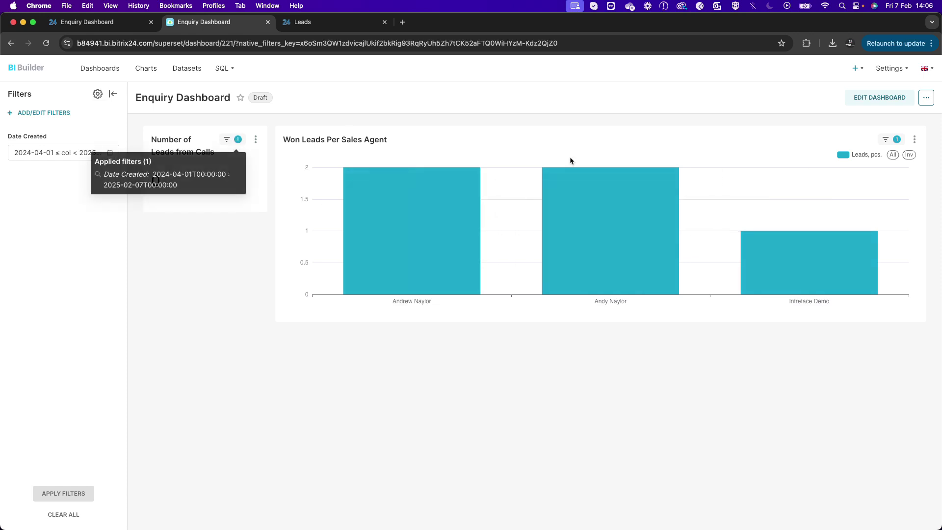
mouse_move(898, 141)
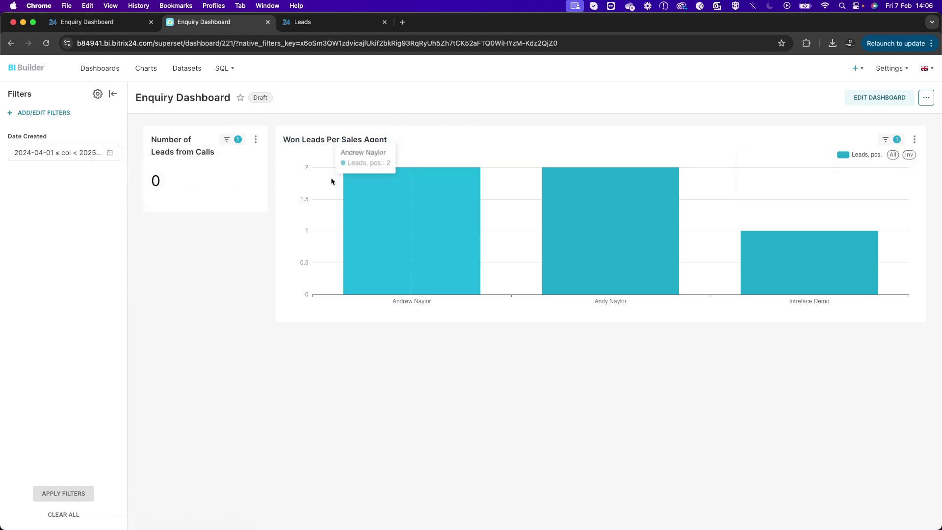
Open the dashboard's filter settings and change the Date Created filter's type to Value.
left_click(49, 113)
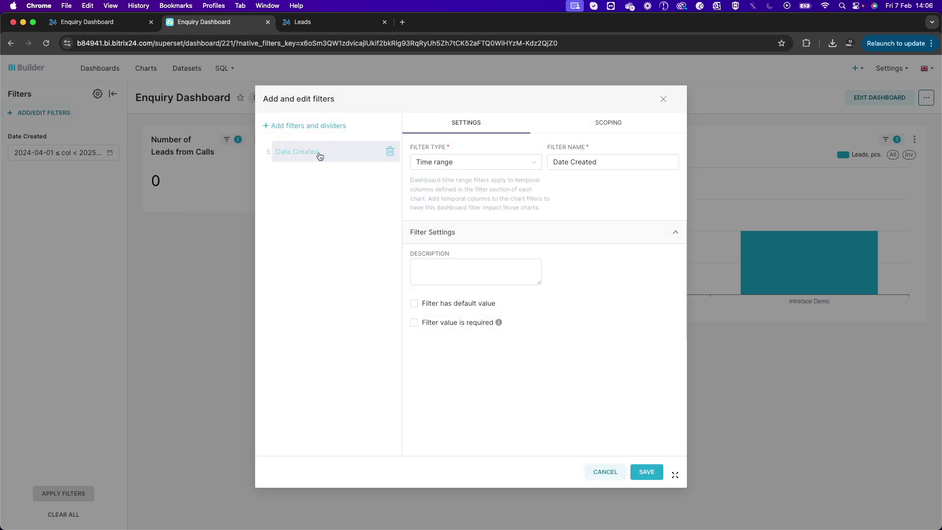
left_click(465, 161)
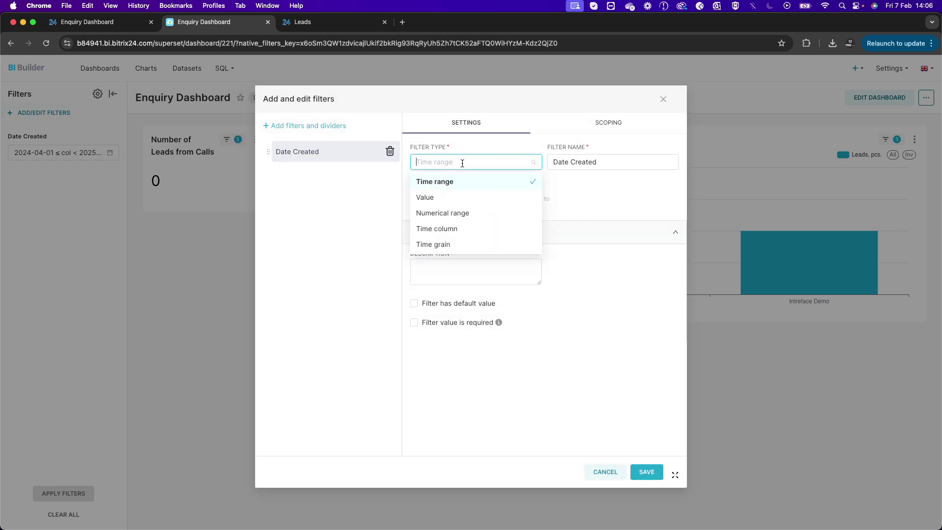
left_click(461, 197)
Try to find the filter's column in the crm_lead dataset by searching for "respo".
left_click(591, 199)
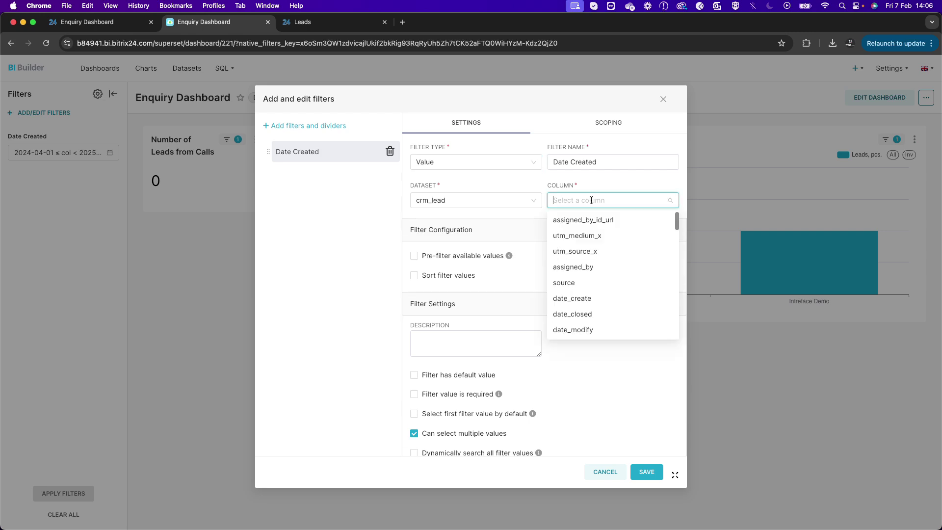
type("respo")
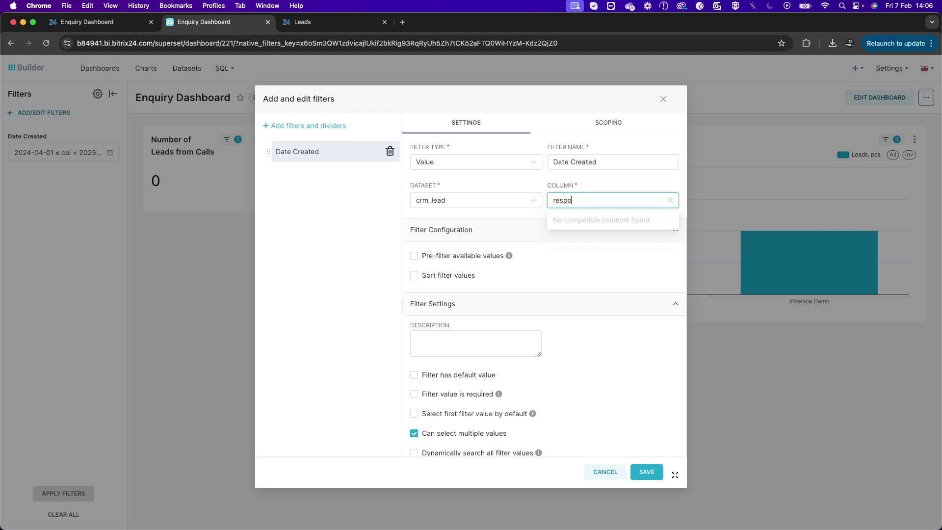
key("BackSpace")
key("BackSpace")
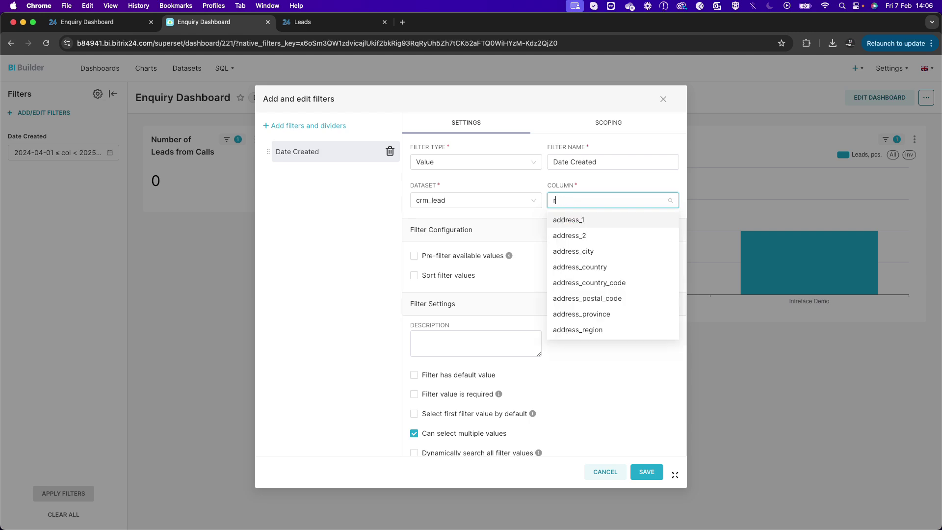
key("BackSpace")
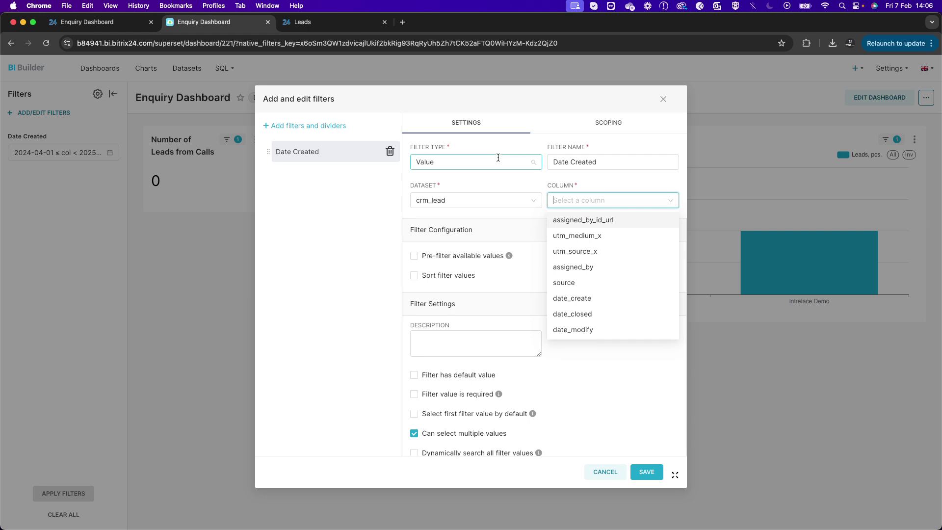
left_click(498, 157)
scroll(498, 158, "down", 1)
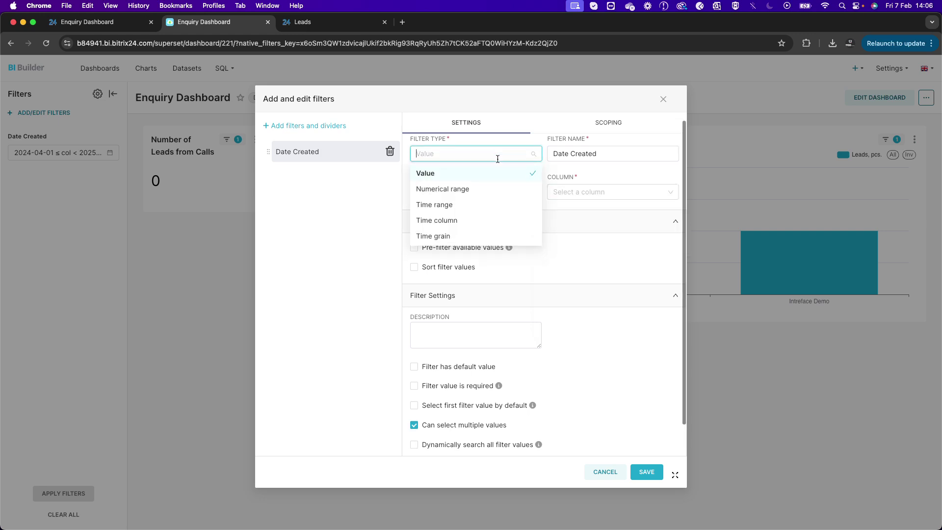
left_click(589, 177)
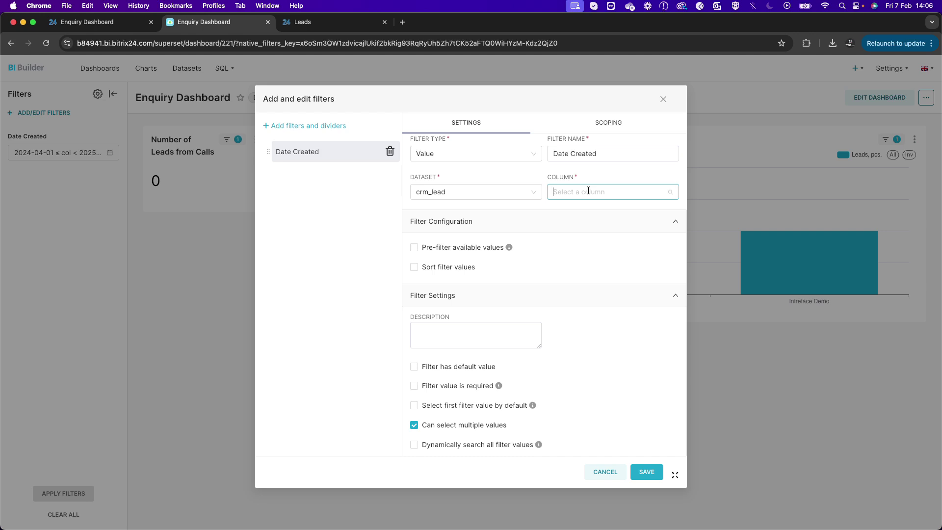
Set the Value filter's column to assigned_by_name from the crm_lead dataset.
left_click(588, 191)
scroll(595, 235, "down", 5)
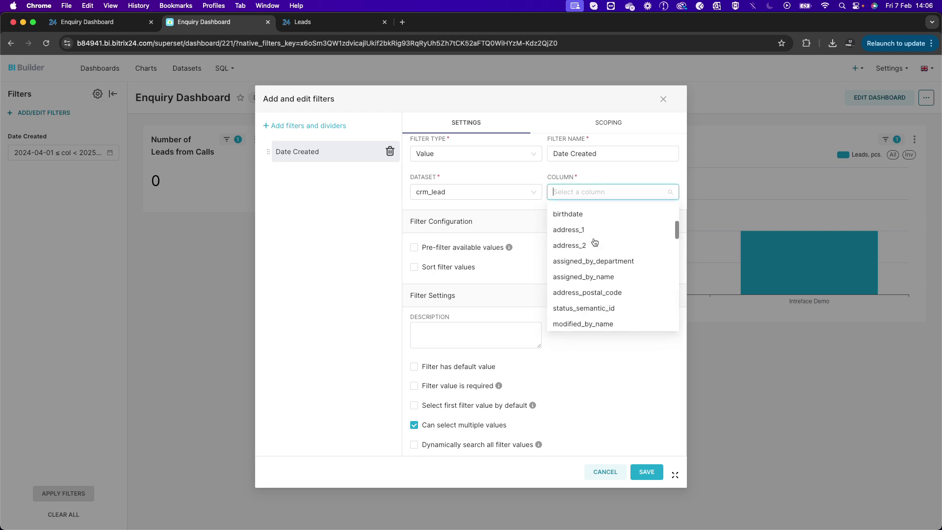
scroll(595, 242, "down", 1)
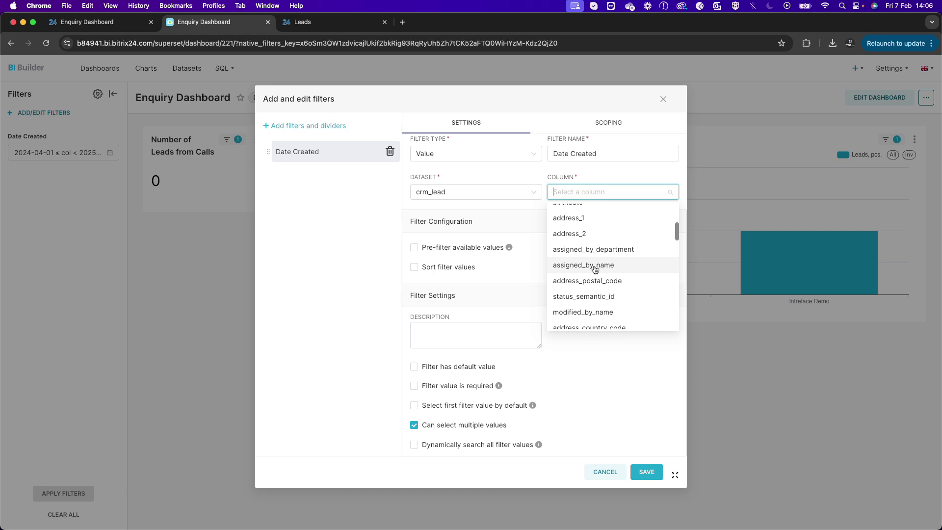
left_click(596, 267)
Rename the Date Created filter as Responsible and save the dashboard's filters.
scroll(604, 171, "up", 1)
left_click(609, 162)
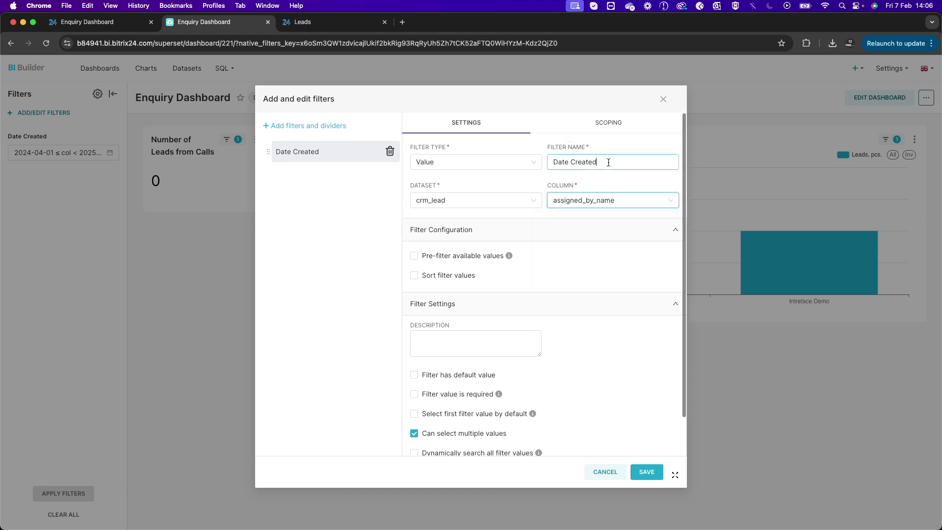
left_click_drag(608, 162, 523, 162)
type("Responsible")
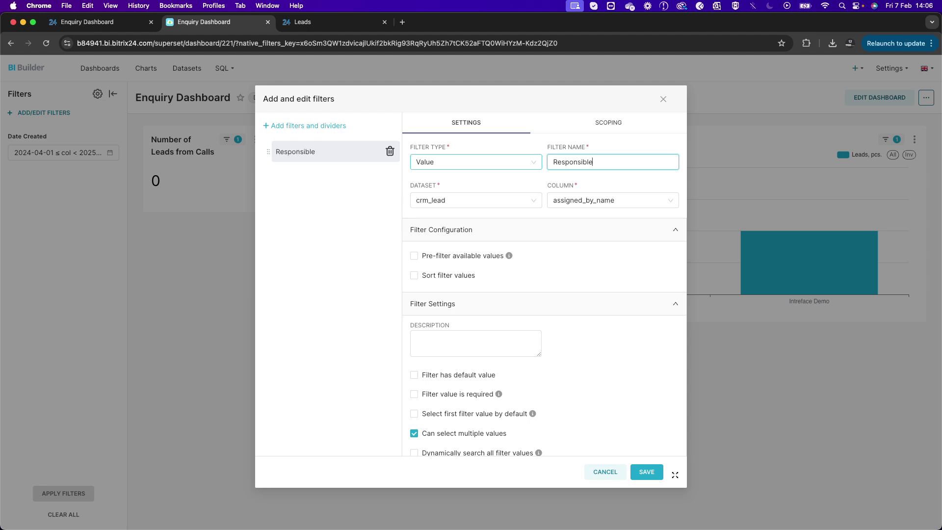
left_click(646, 473)
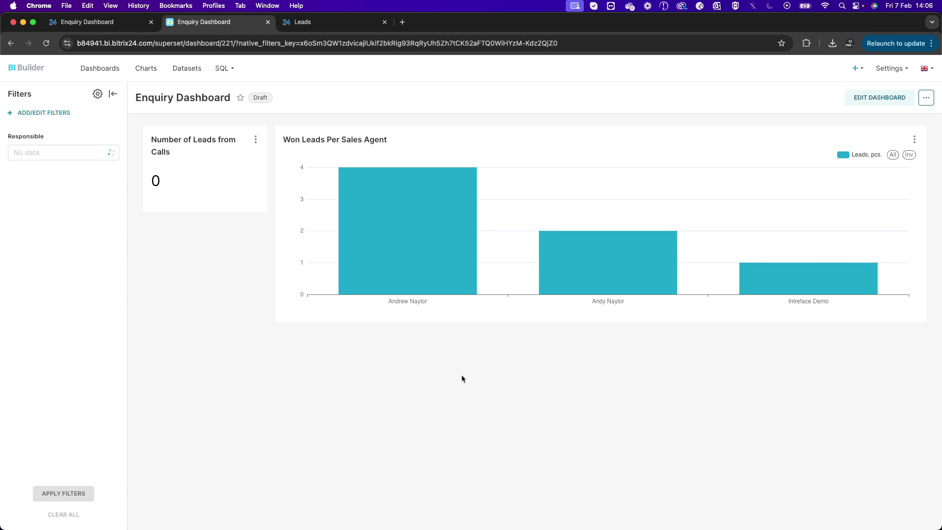
Choose the second listed sales agent in the Responsible filter and apply it to the dashboard.
left_click(56, 152)
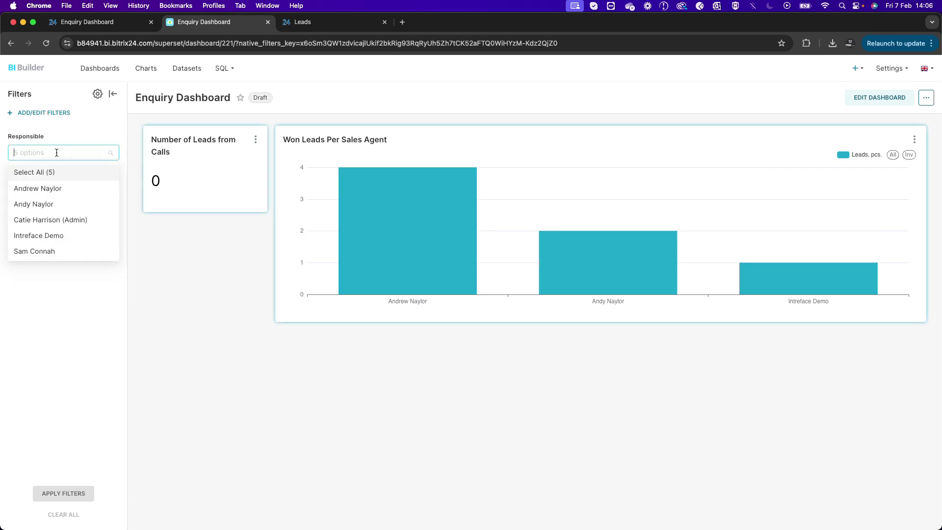
left_click(44, 205)
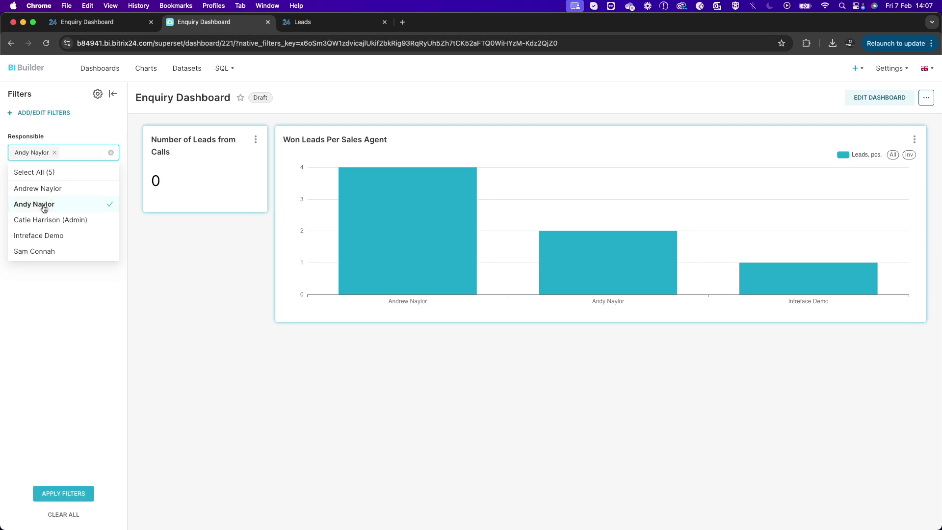
left_click(69, 493)
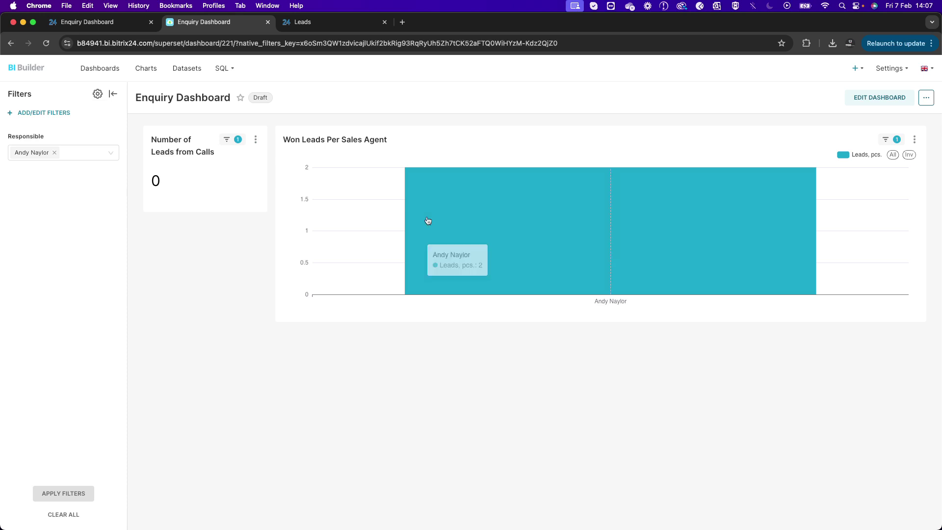
Return to the Bitrix24 list of all dashboards and publish the Enquiry Dashboard.
left_click(85, 24)
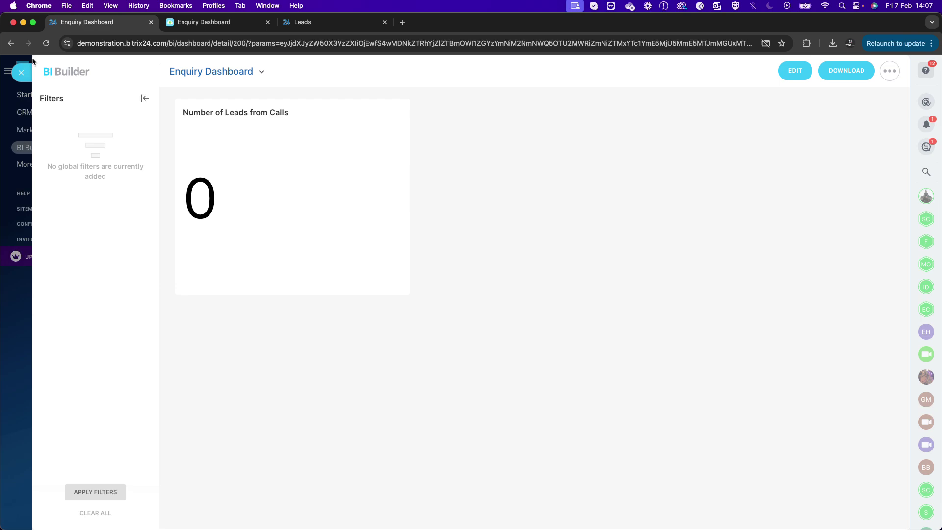
left_click(22, 72)
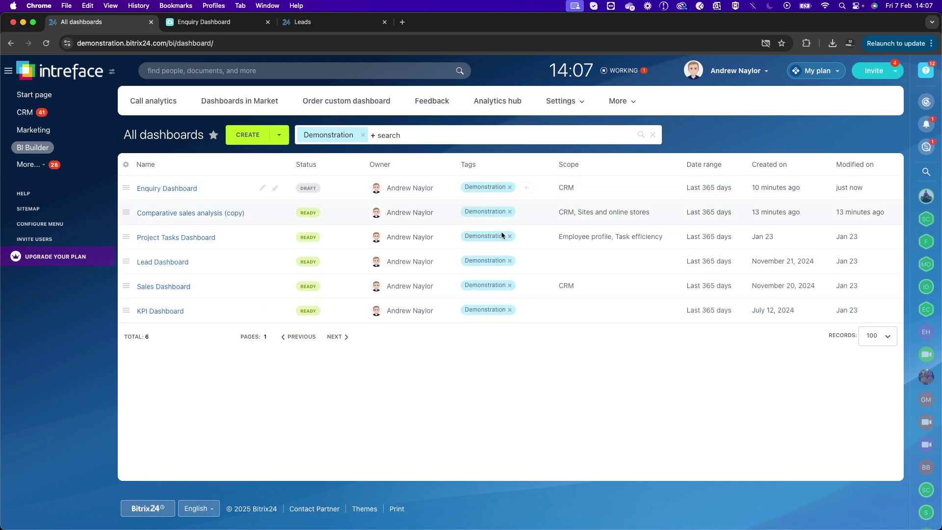
left_click(126, 188)
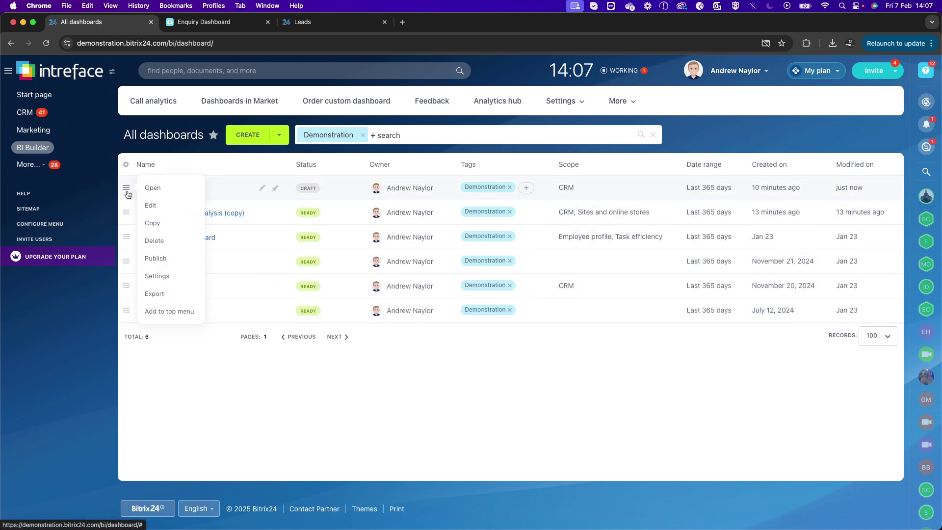
left_click(154, 258)
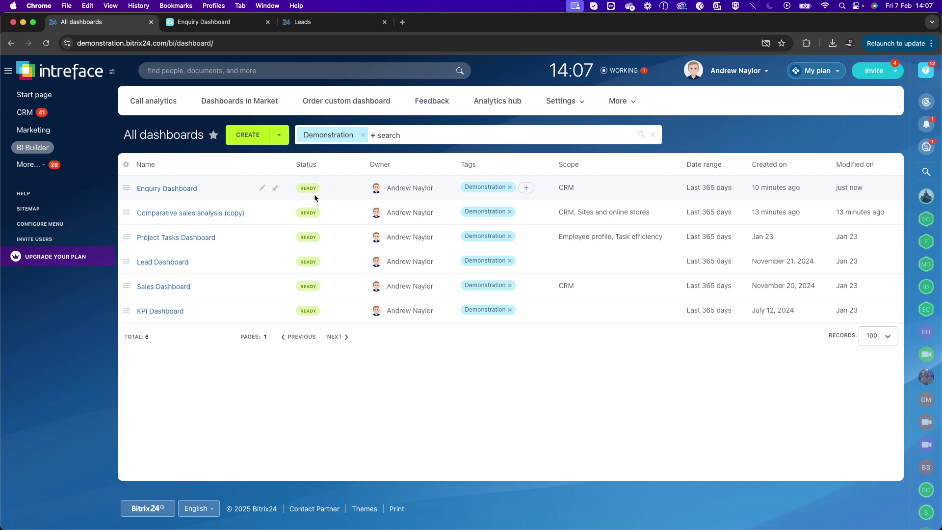
Open the published Enquiry Dashboard to review its charts and filter, and return to the dashboards list.
left_click(167, 189)
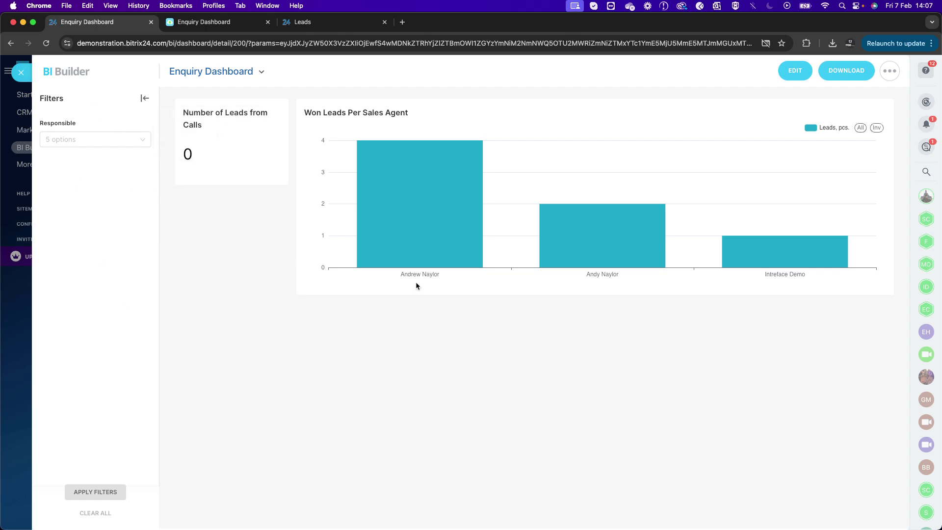
mouse_move(724, 220)
left_click(21, 72)
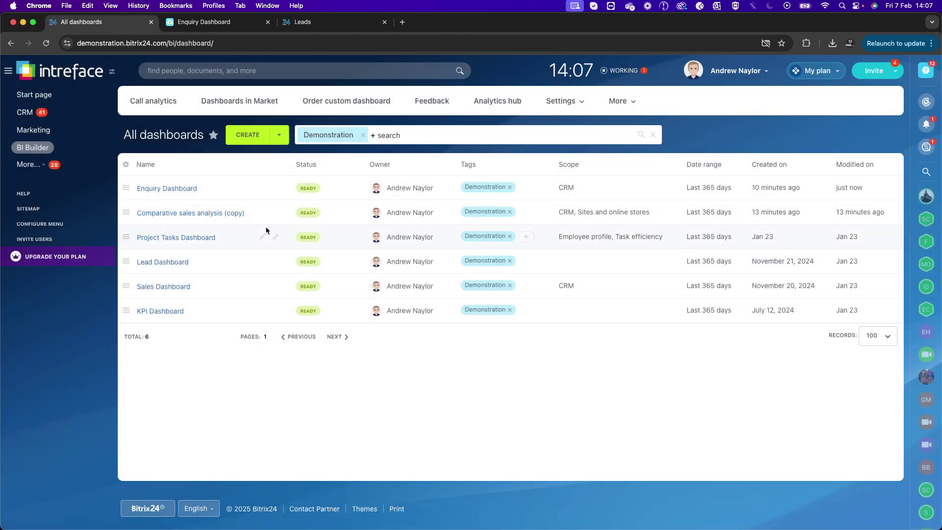